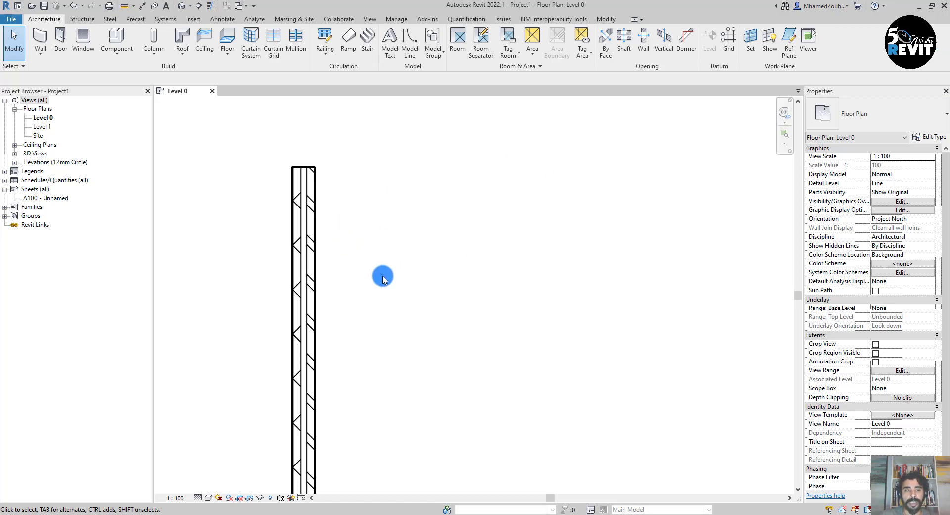
Start a new family from a template via File > New > Family
scroll(350, 259, up, 2)
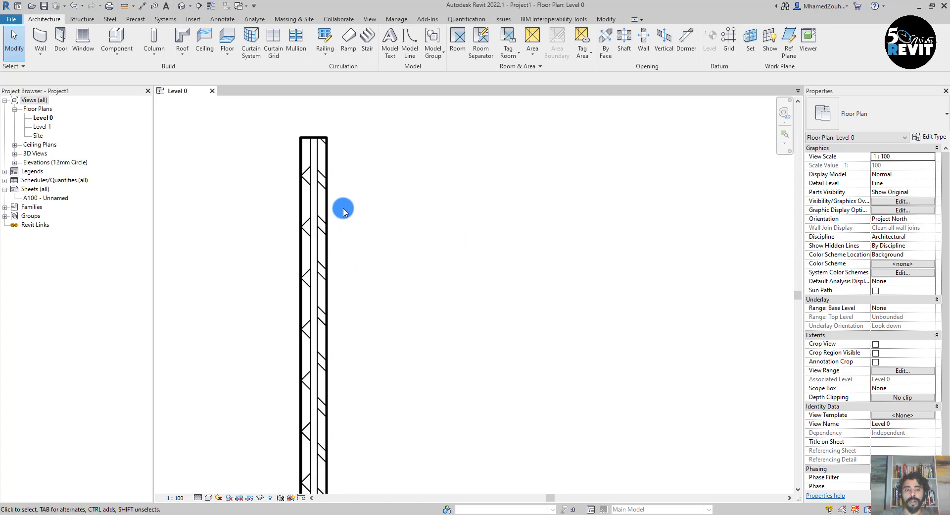
middle_drag(239, 277, 249, 269)
click(9, 32)
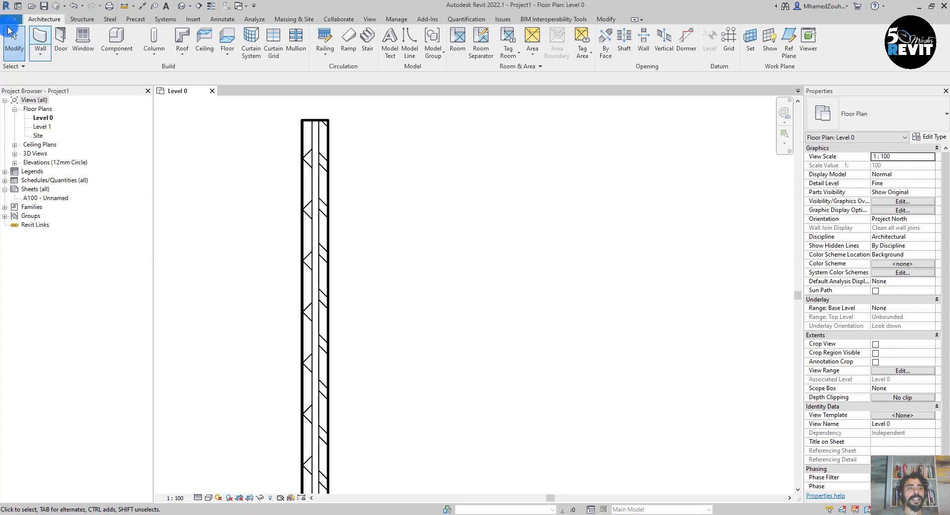
click(6, 20)
click(26, 68)
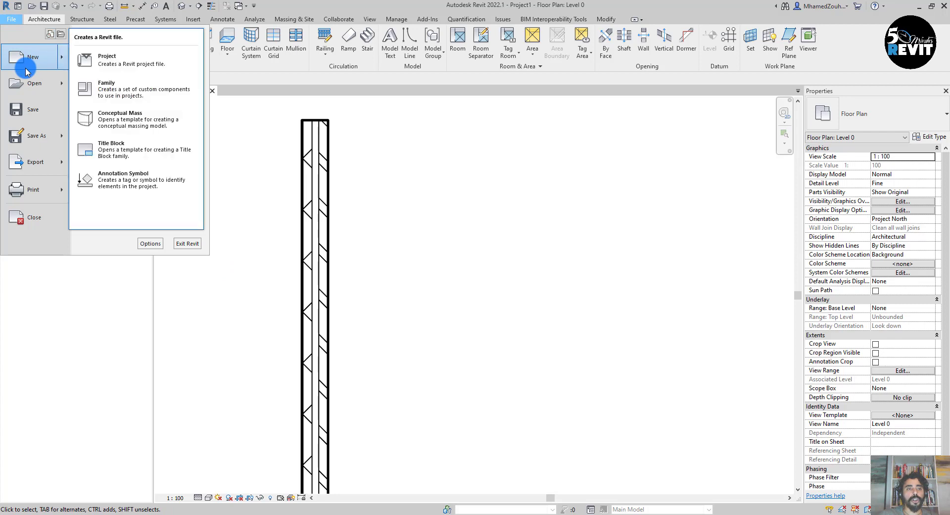
click(111, 90)
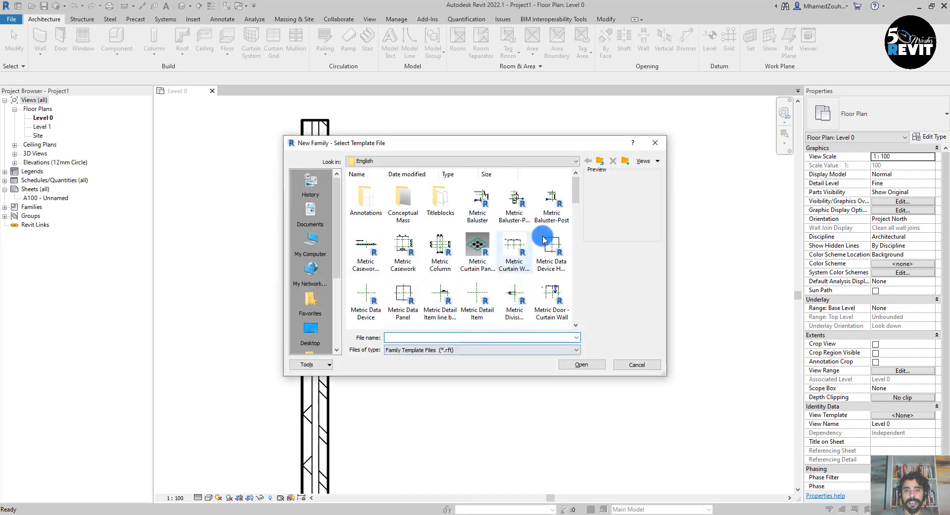
Browse Family Templates > English > Annotations in detail view and select Metric Generic Tag.rft
click(600, 161)
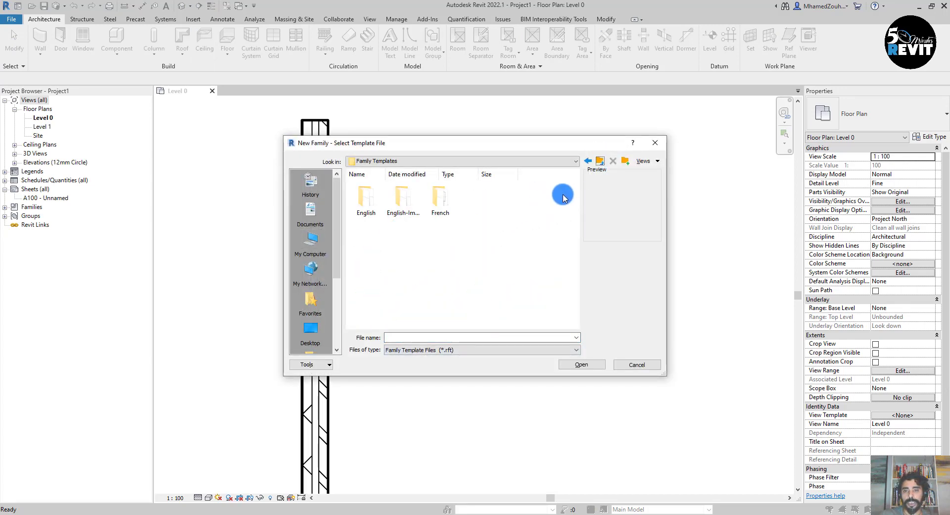
click(658, 161)
click(647, 185)
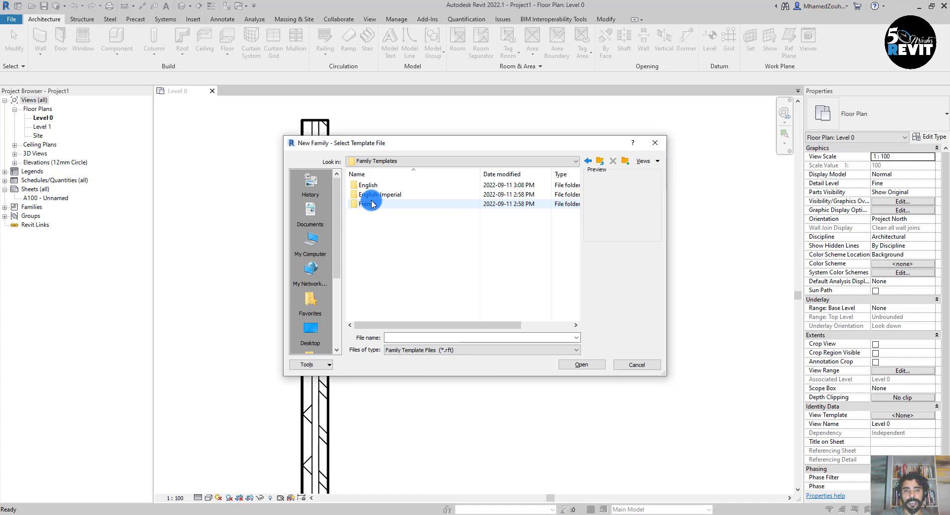
double_click(369, 186)
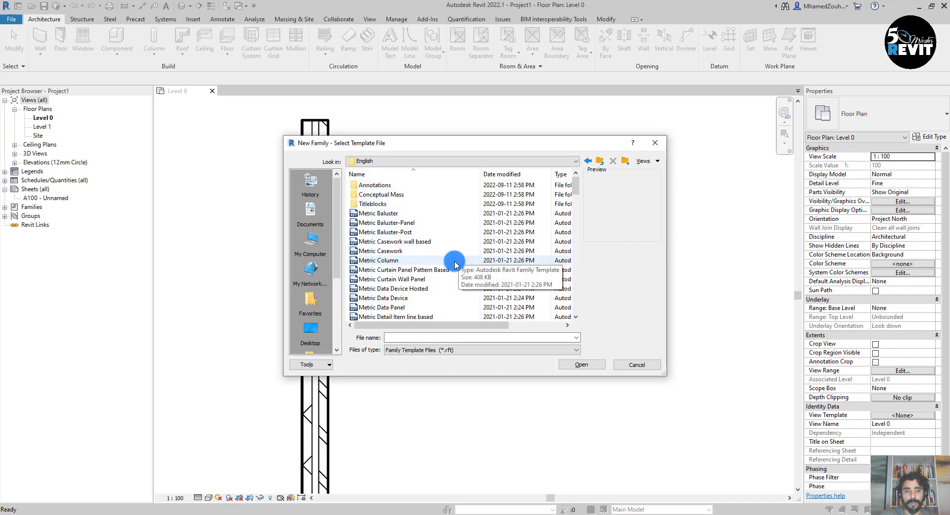
double_click(379, 186)
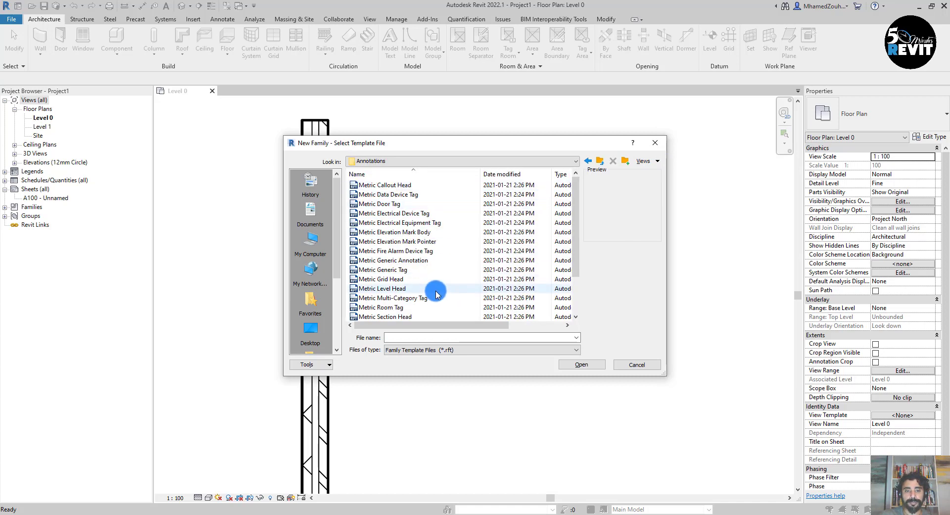
click(387, 270)
Open the Metric Generic Tag template and delete its instruction note
click(574, 364)
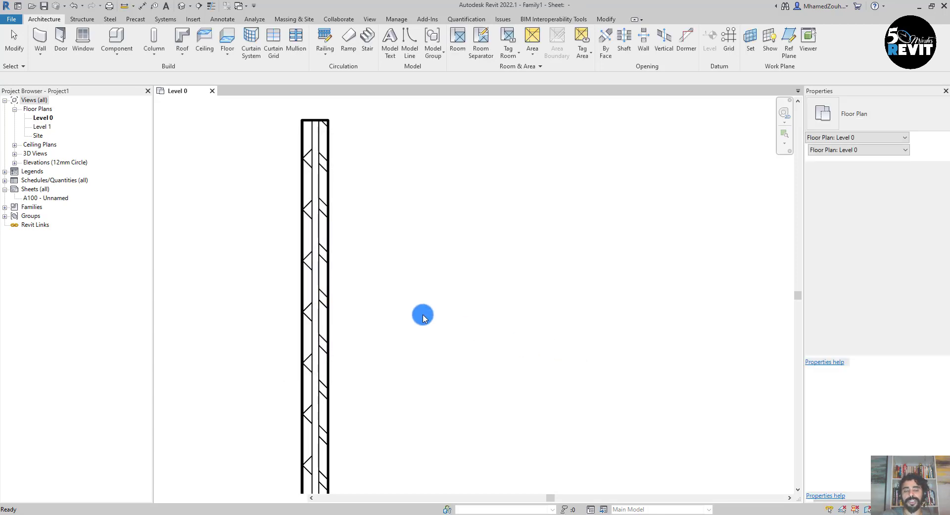
scroll(515, 320, up, 5)
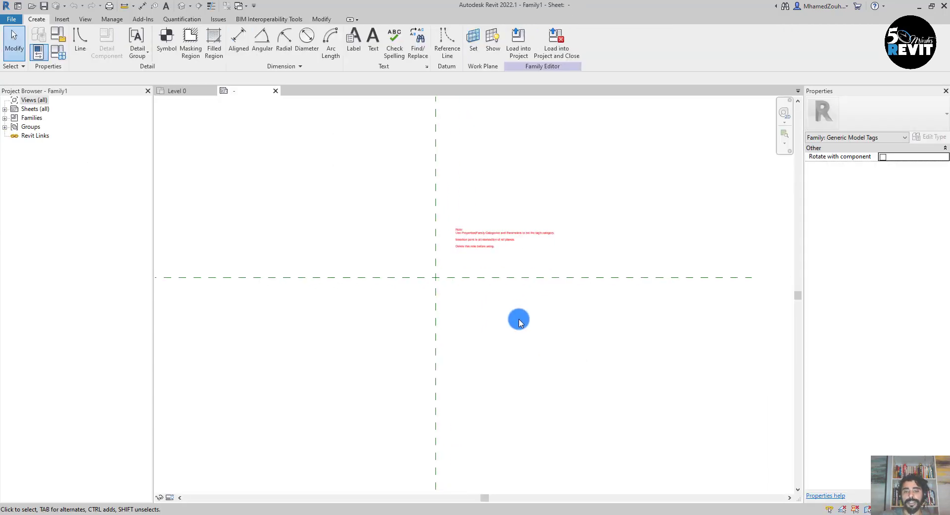
click(469, 291)
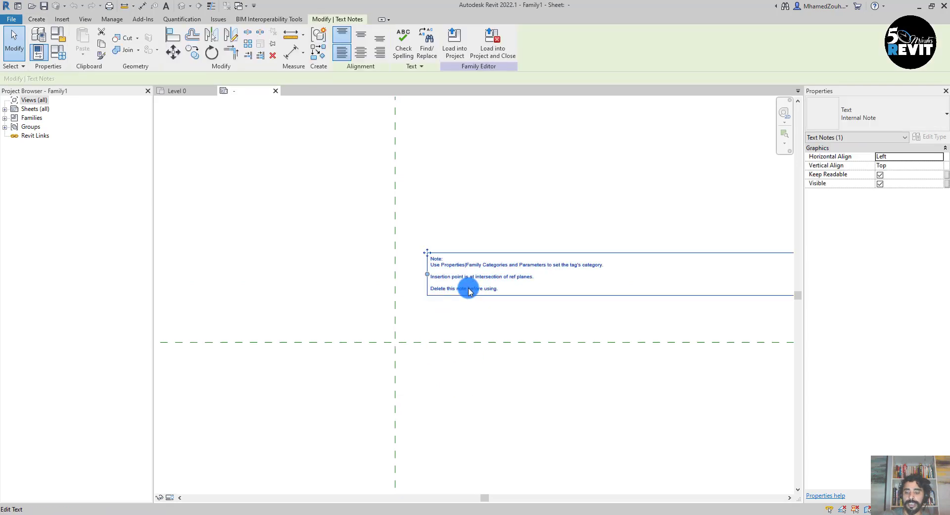
key(Delete)
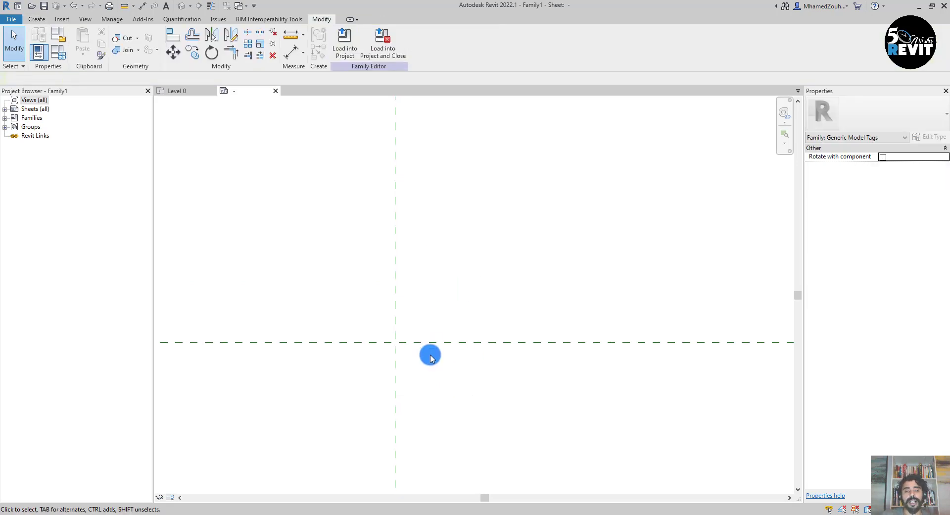
middle_drag(430, 395, 388, 360)
middle_drag(399, 329, 335, 356)
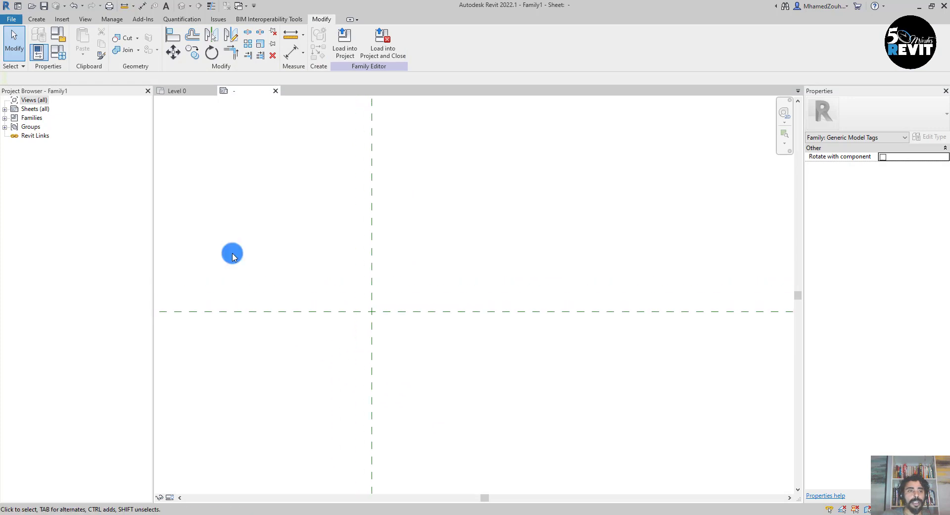
Choose Wall Tags in Family Category and Parameters
click(60, 40)
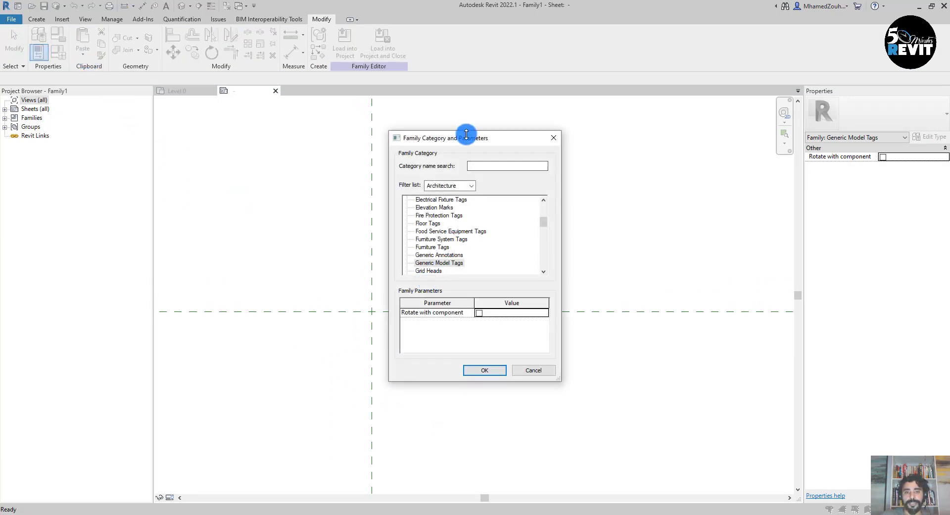
drag(467, 132, 467, 81)
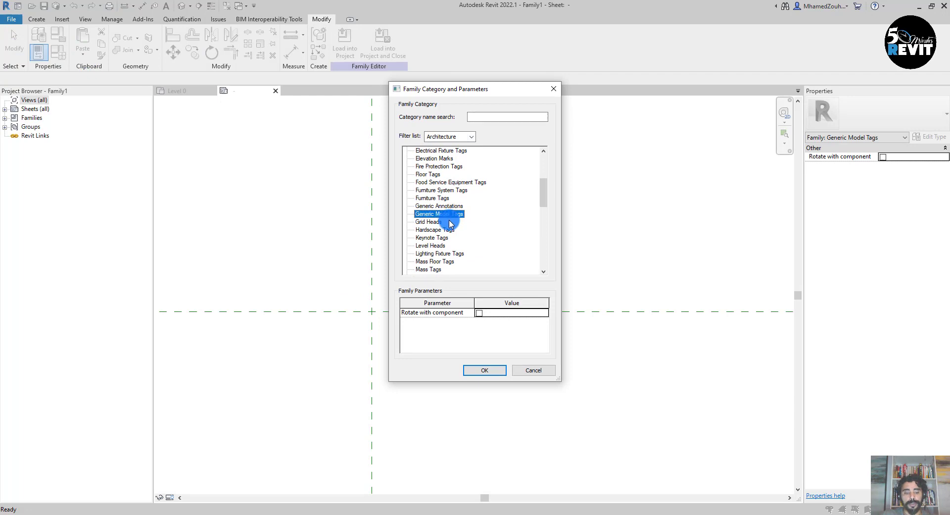
key(w)
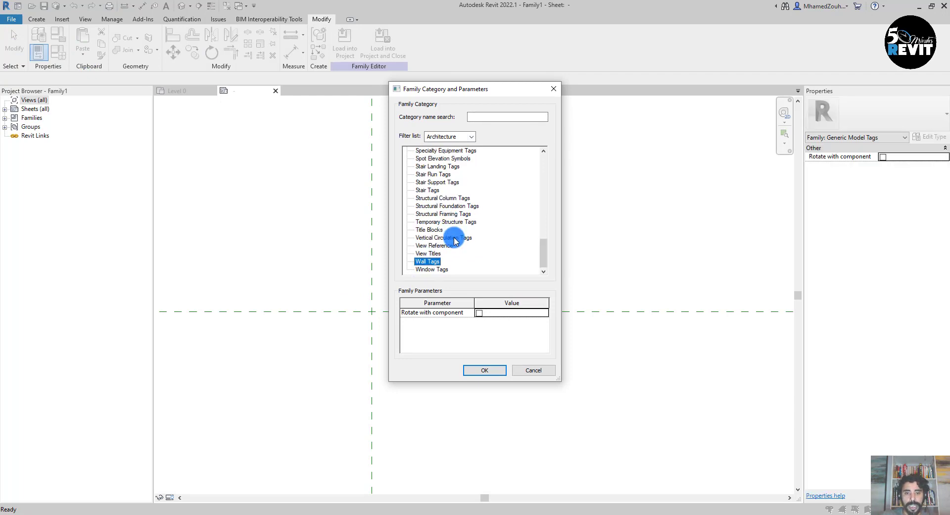
Confirm the Wall Tags category and draw a rectangular line outline
click(486, 373)
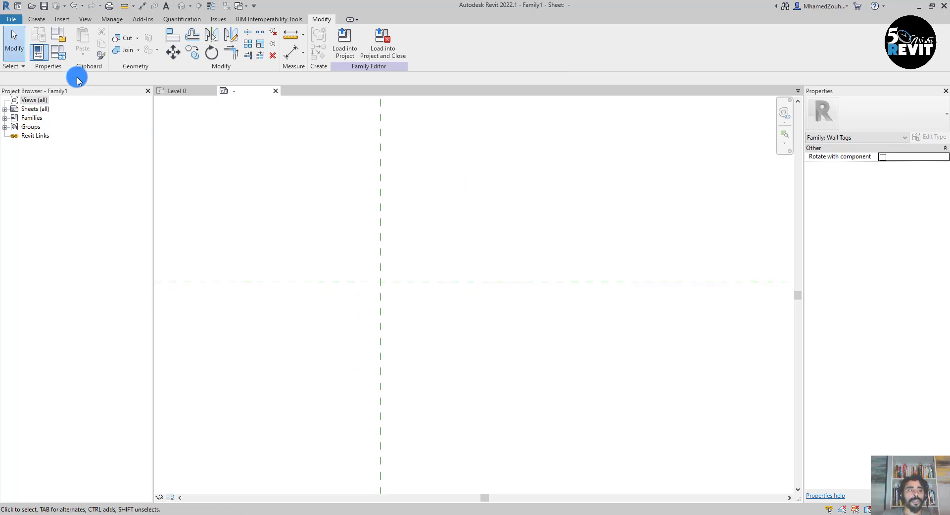
click(36, 19)
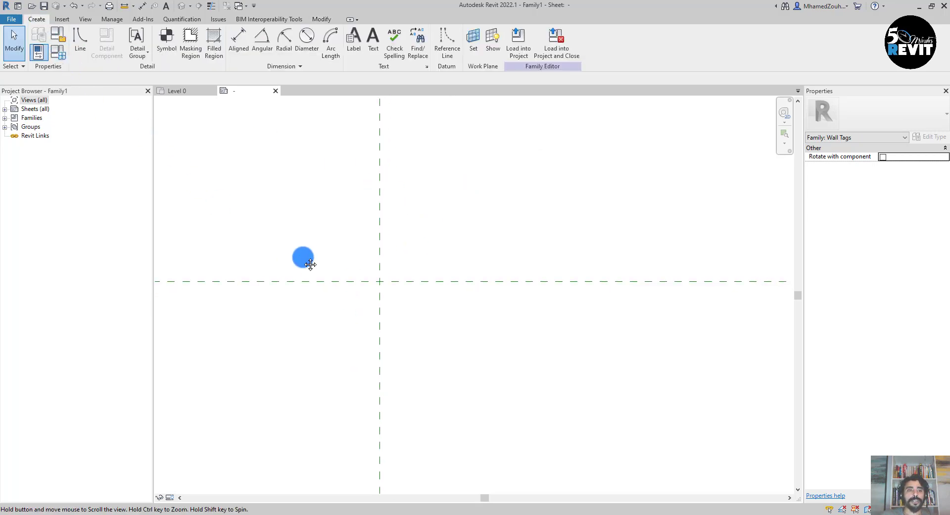
middle_drag(244, 236, 244, 222)
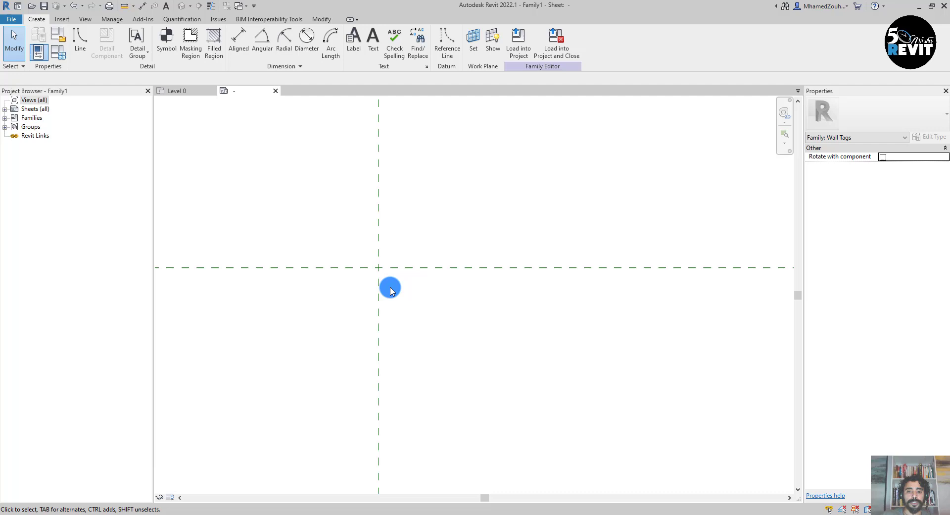
middle_drag(352, 257, 356, 270)
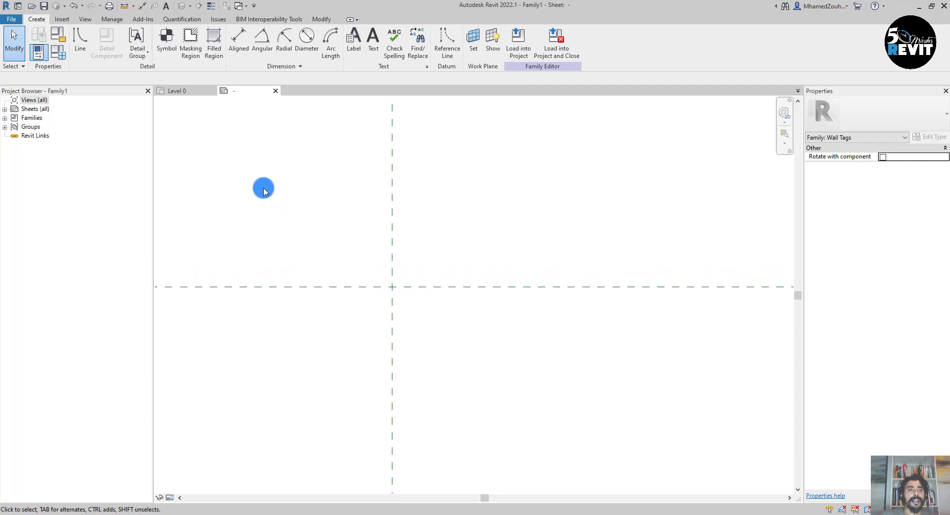
click(80, 38)
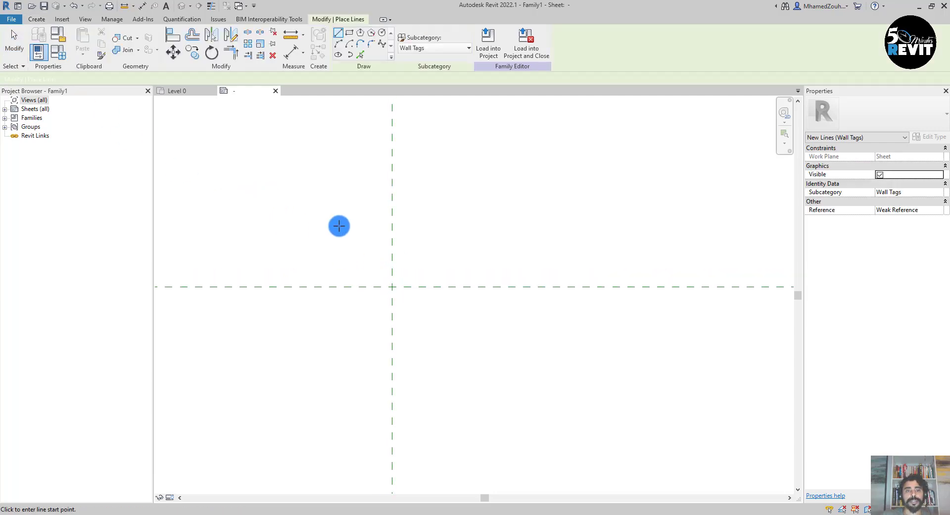
click(350, 36)
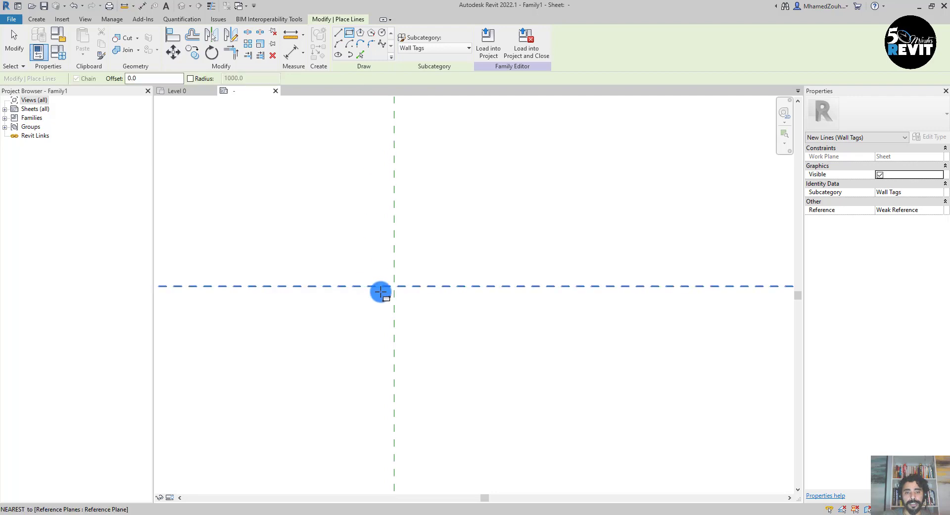
click(356, 231)
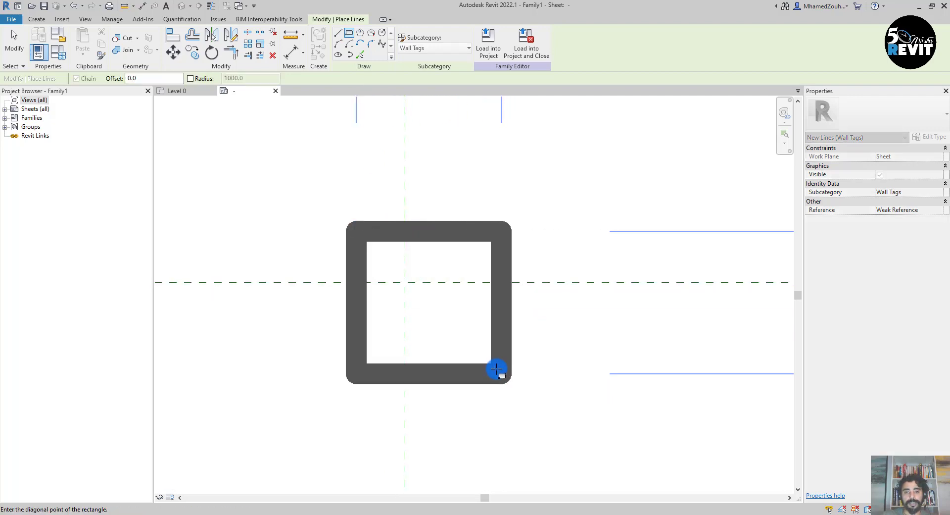
click(522, 388)
scroll(604, 415, down, 3)
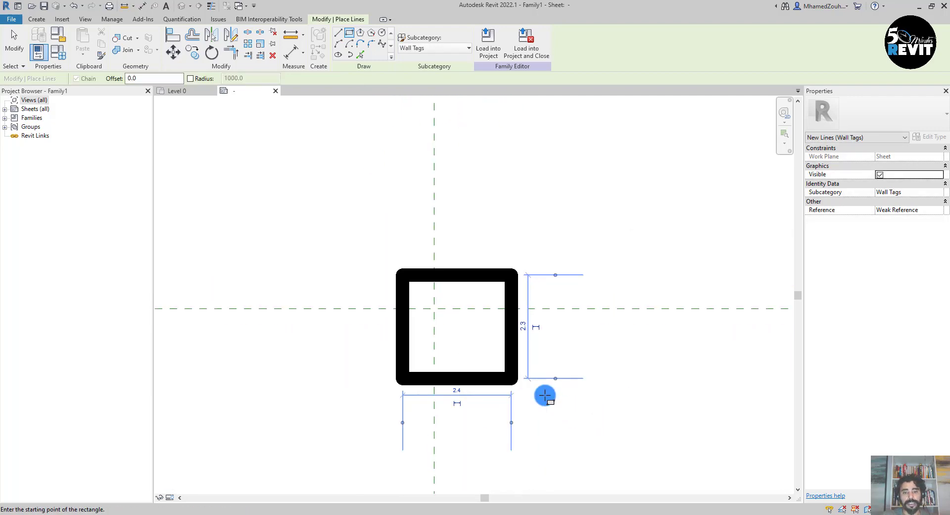
scroll(405, 345, down, 1)
key(Escape)
key(Escape)
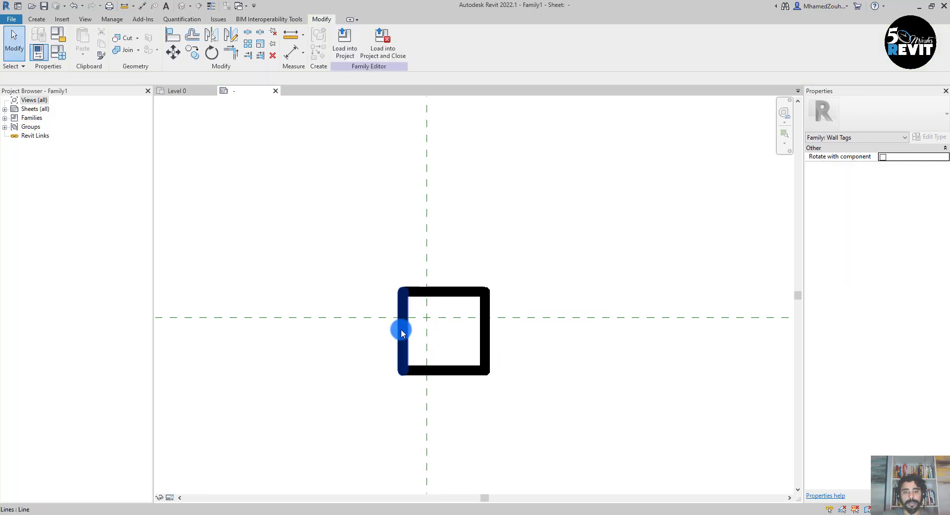
Widen the rectangle and set its width to 5.0
click(405, 329)
drag(401, 329, 364, 328)
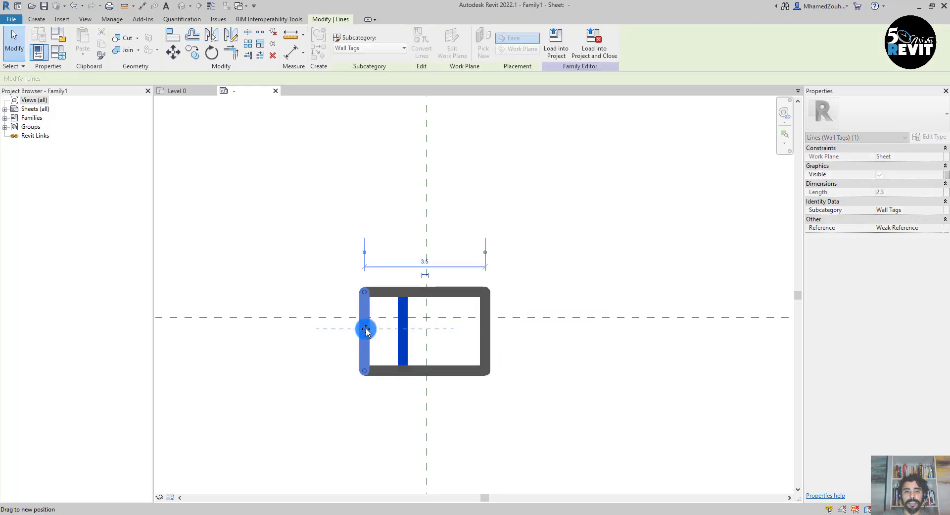
click(427, 259)
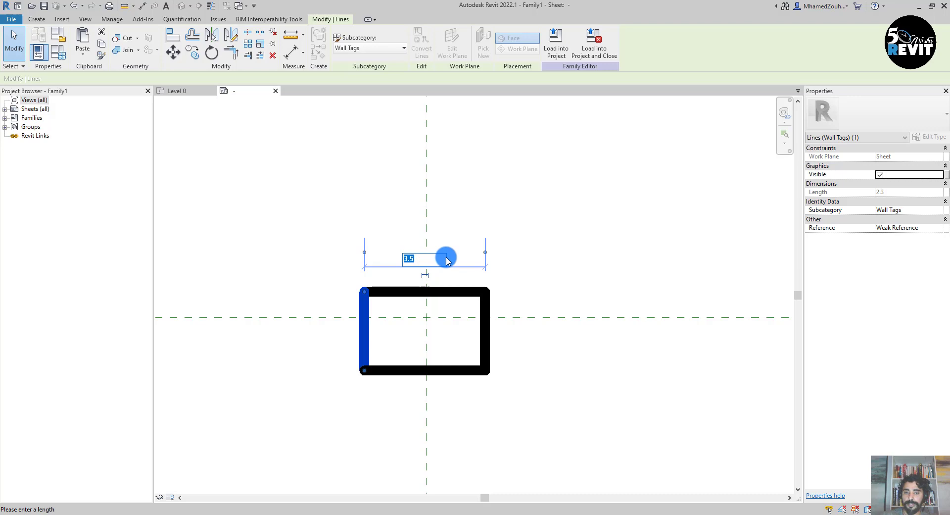
key(Return)
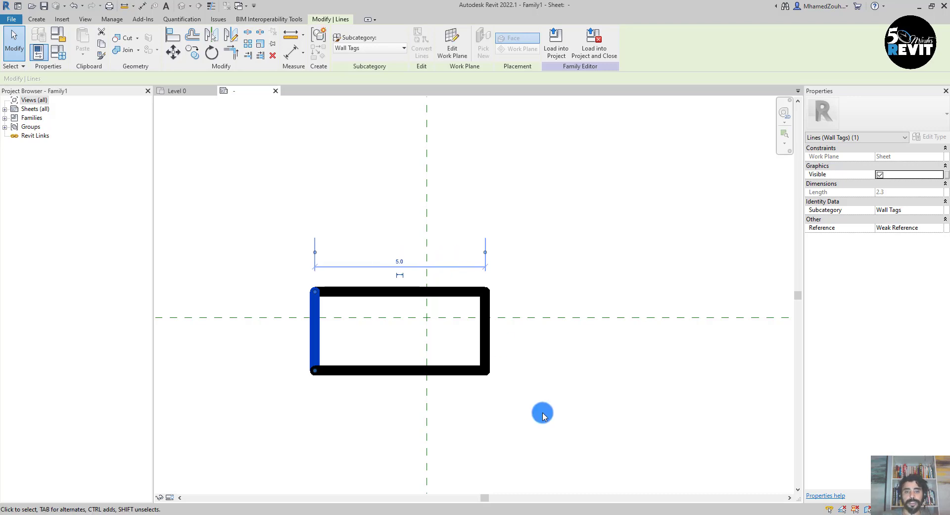
click(543, 414)
click(488, 333)
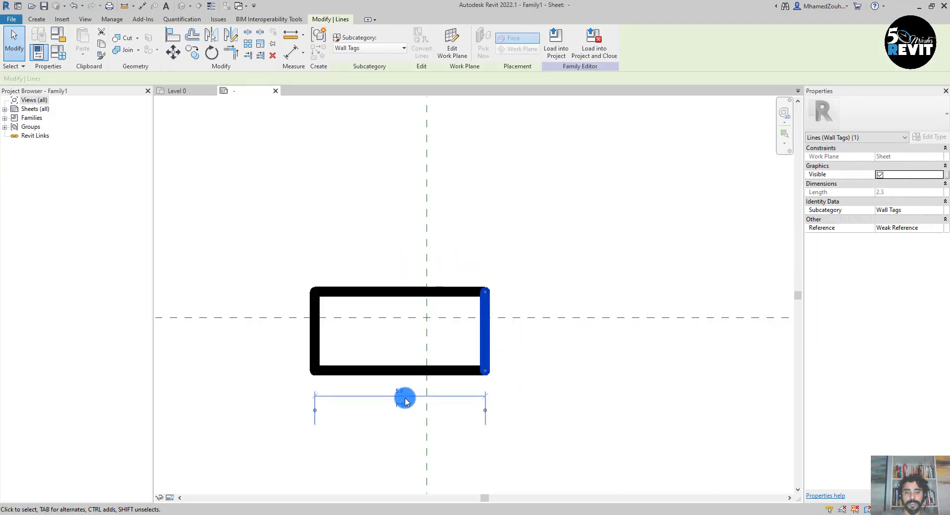
click(405, 400)
click(499, 427)
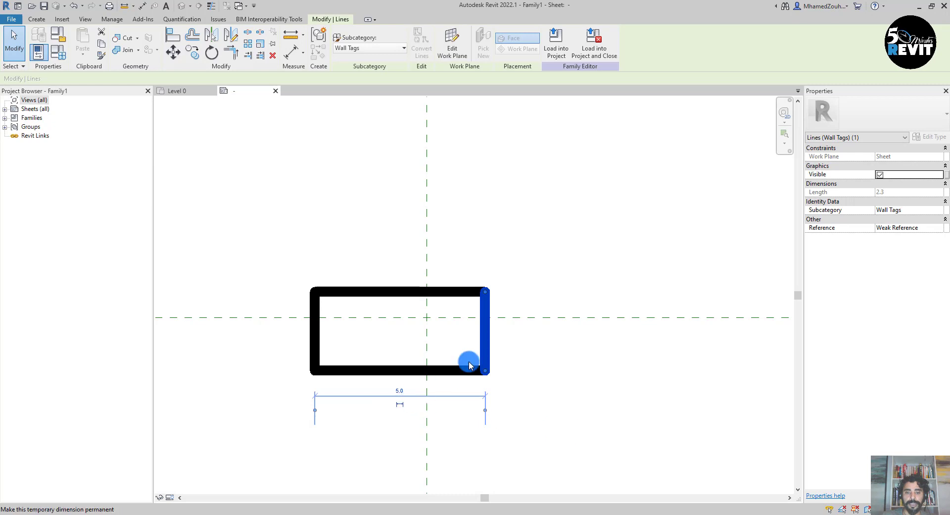
Set the rectangle's height to 5, making a 5 by 5 square
click(563, 408)
click(449, 372)
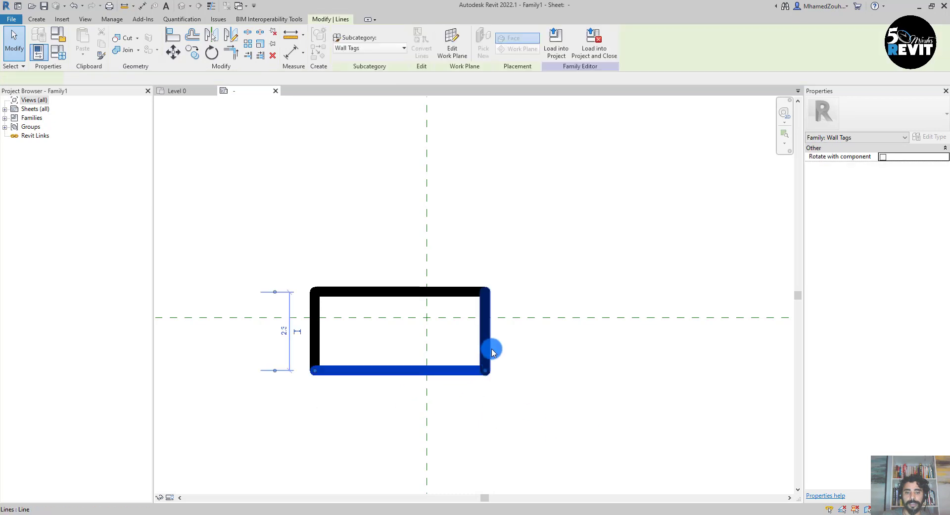
click(287, 329)
text(5)
key(Return)
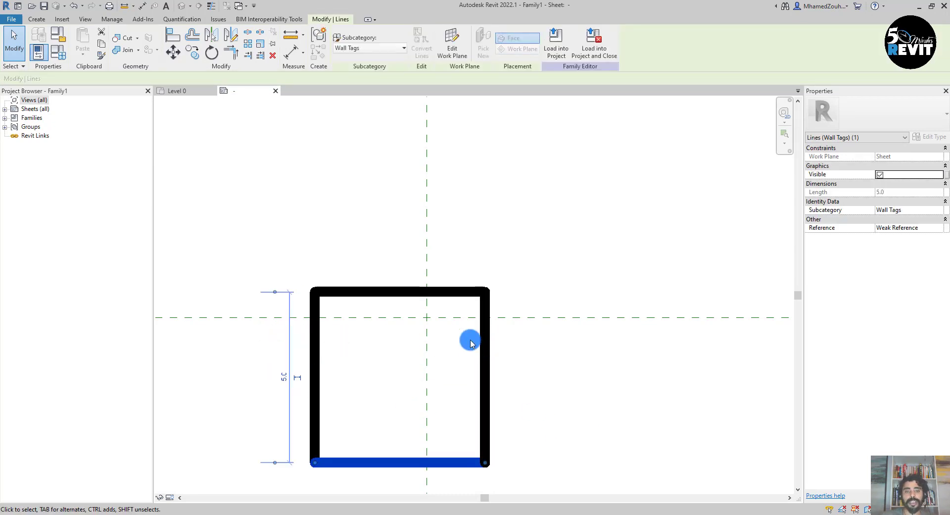
click(643, 380)
middle_drag(643, 379, 645, 317)
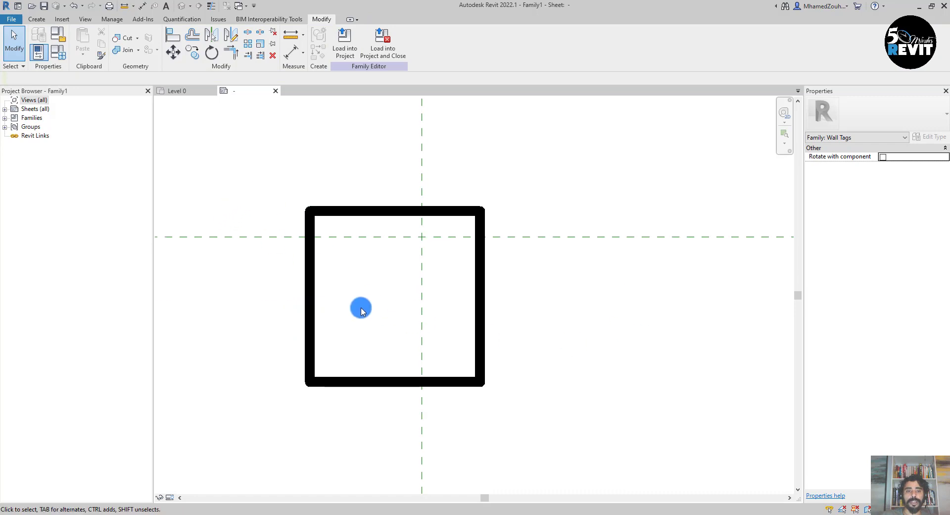
middle_drag(361, 310, 373, 287)
Select the square's four lines and move them 3 upward with MV
mouse_move(274, 137)
mouse_down()
mouse_move(610, 448)
mouse_move(529, 387)
mouse_up()
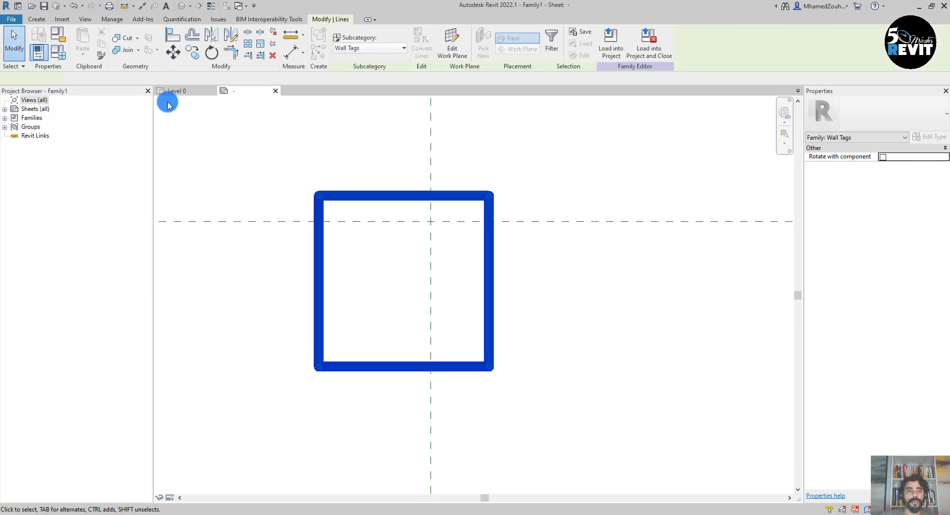
key(m)
key(v)
click(312, 281)
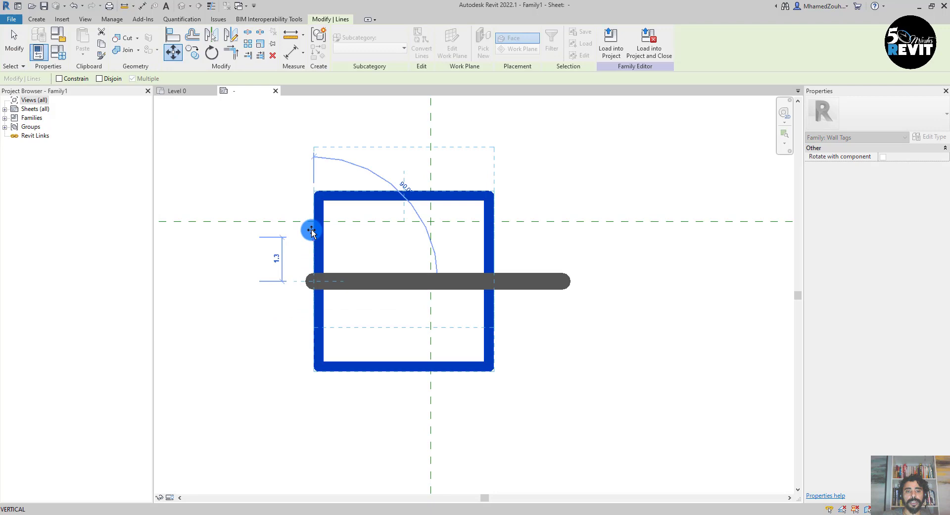
text(3)
key(Return)
click(664, 339)
Move the square from its bottom-centre point to centre it on the reference planes
middle_drag(575, 373, 563, 343)
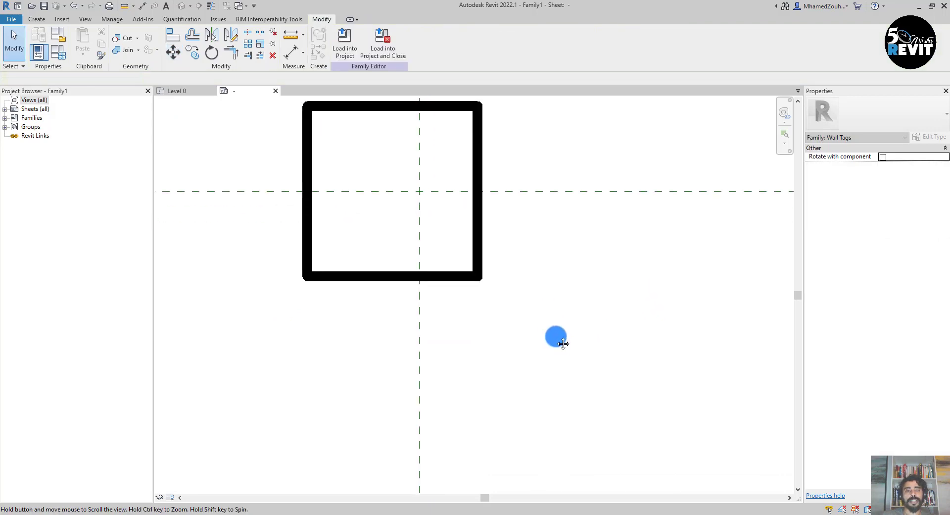
middle_drag(236, 141, 251, 208)
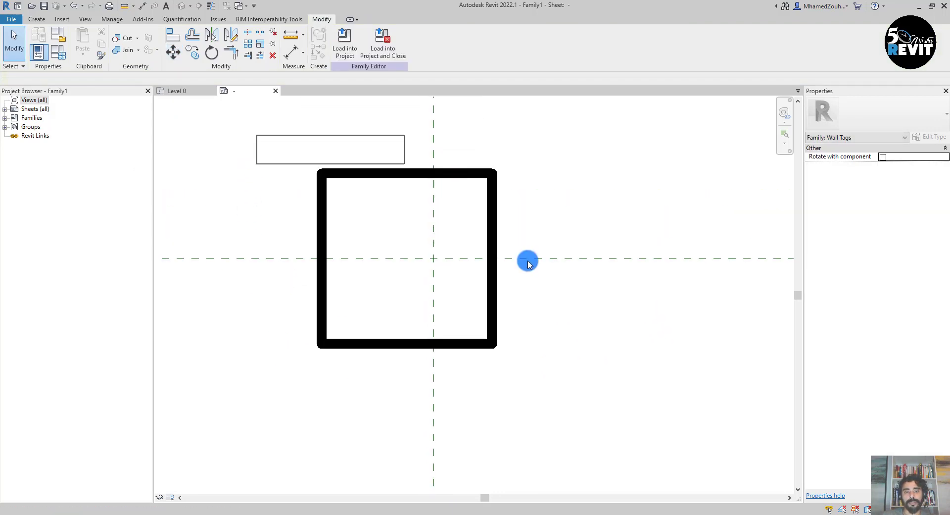
drag(527, 263, 571, 386)
click(172, 52)
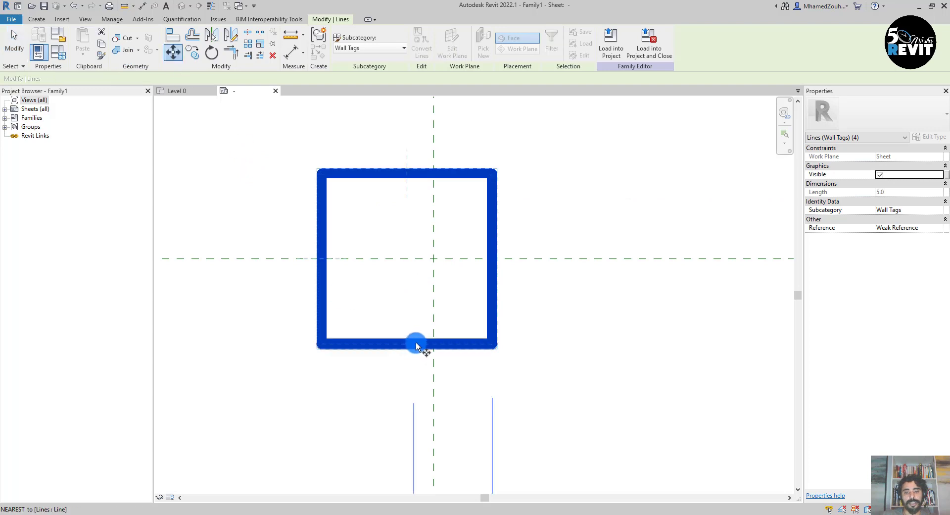
click(434, 344)
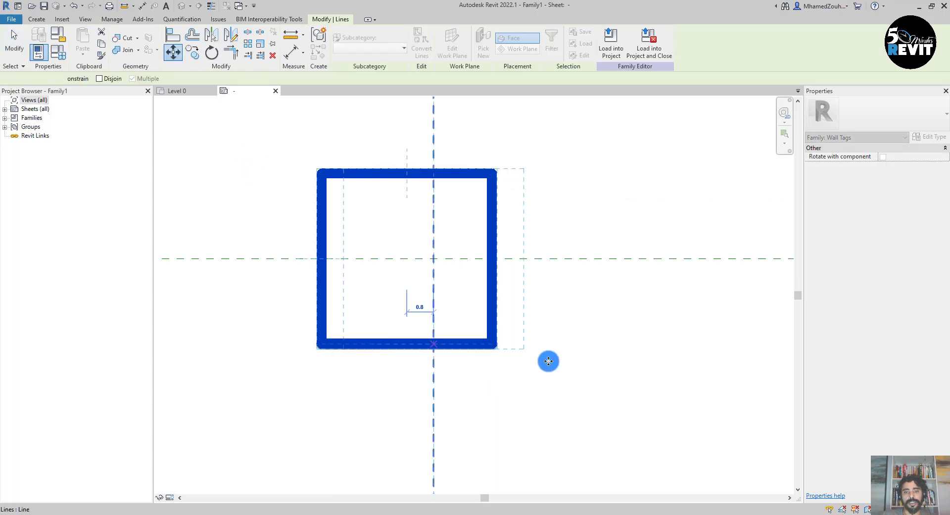
click(557, 367)
key(Escape)
scroll(303, 340, down, 2)
middle_drag(303, 340, 267, 295)
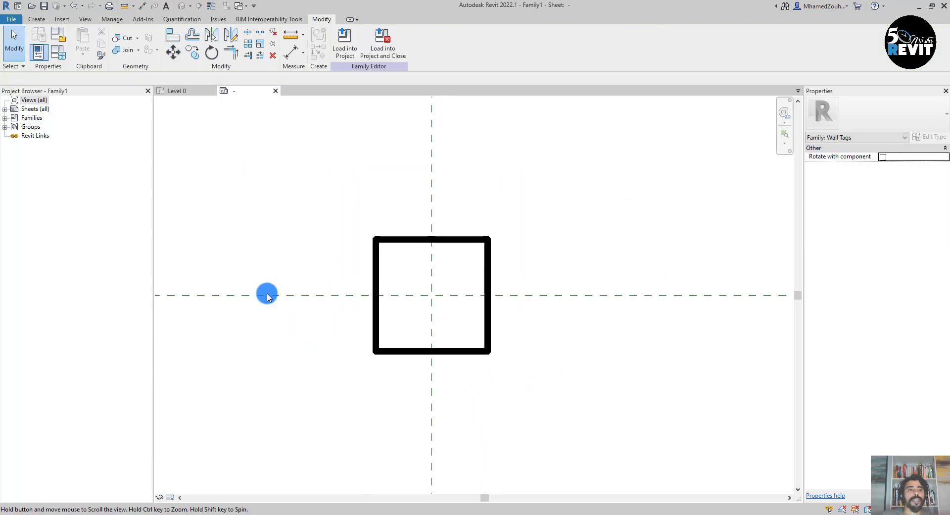
middle_drag(310, 258, 299, 240)
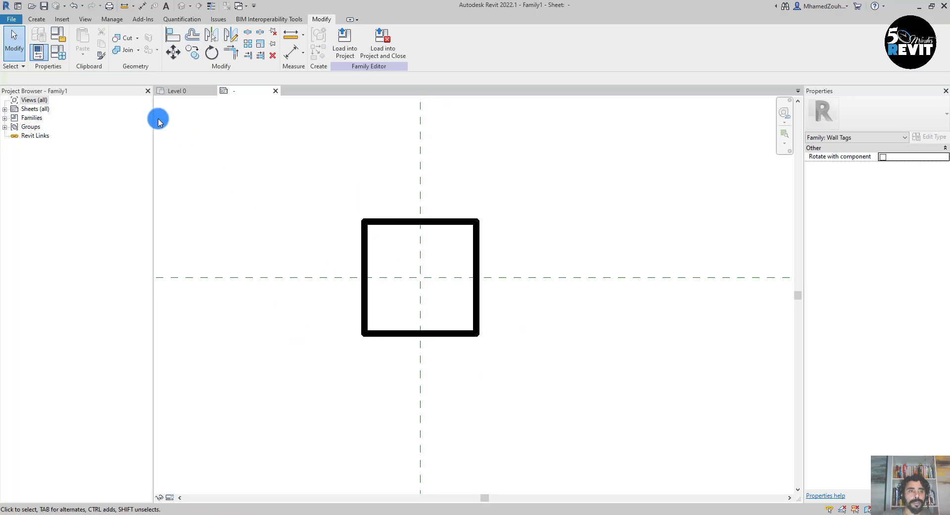
Using the Line tool's Fillet Arc option, round the square's top-left corner
click(37, 20)
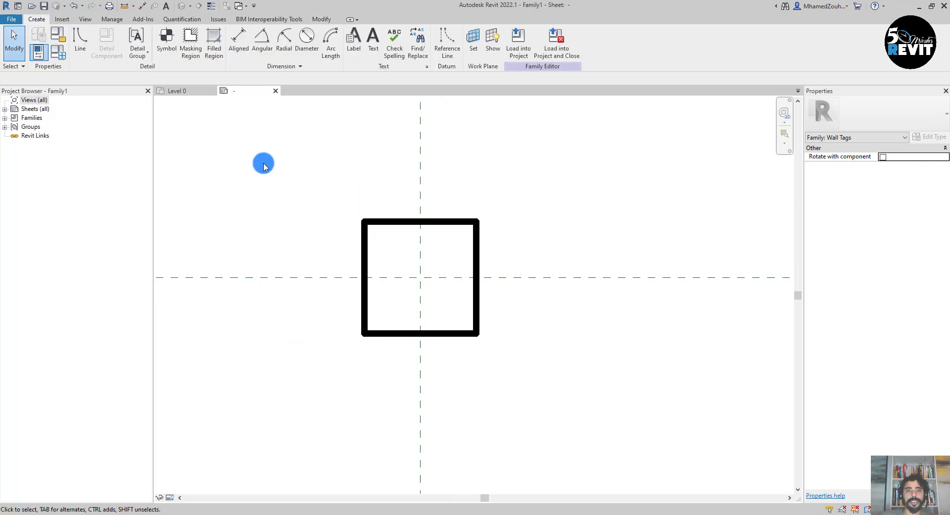
click(88, 54)
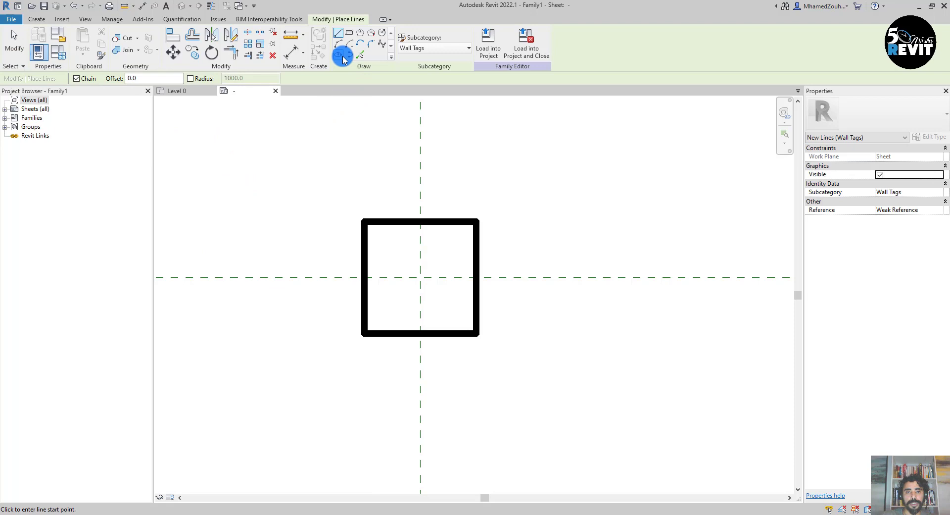
click(370, 46)
scroll(337, 258, up, 2)
middle_drag(336, 259, 312, 241)
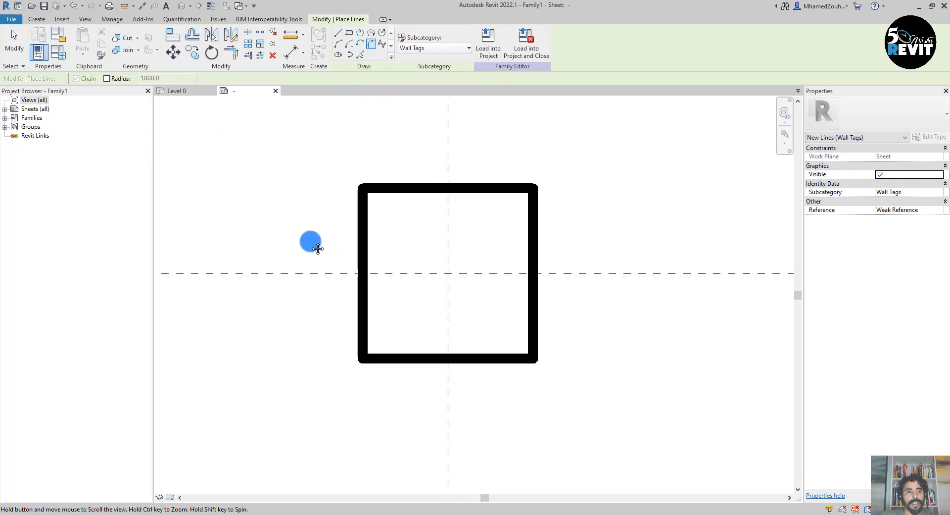
click(394, 189)
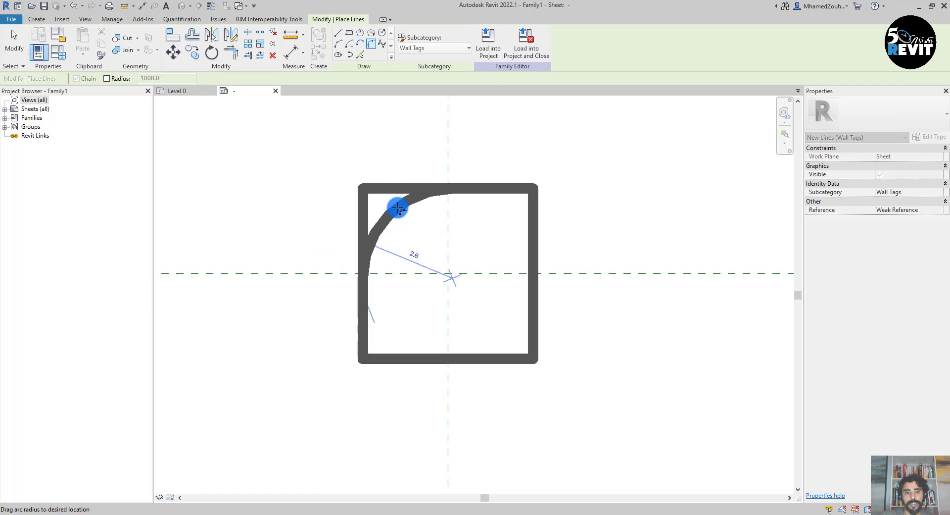
click(391, 203)
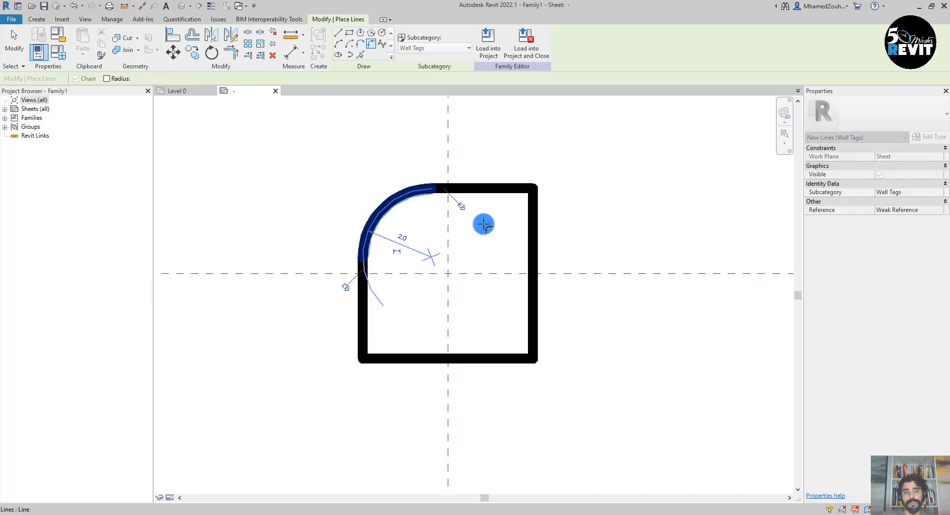
Fillet the top-right and bottom-right corners, each with a 2 radius
click(492, 188)
click(533, 220)
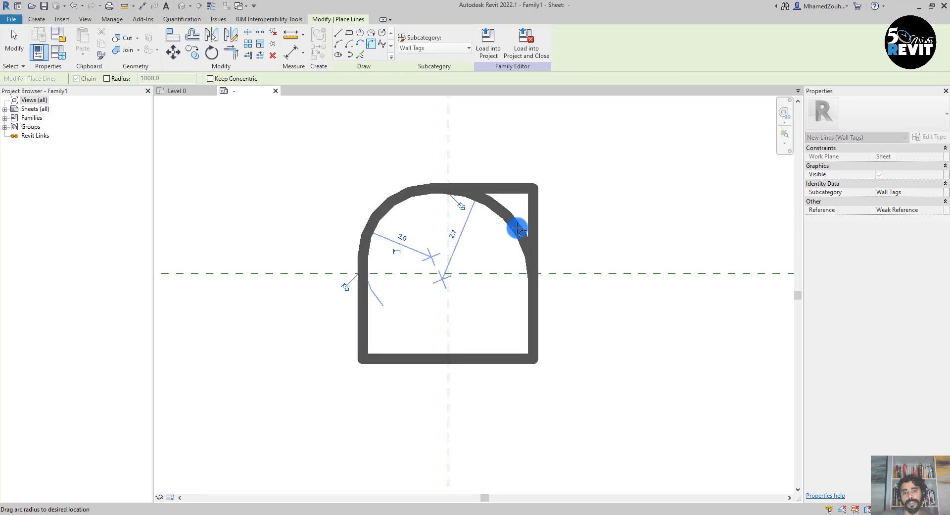
click(518, 227)
click(449, 234)
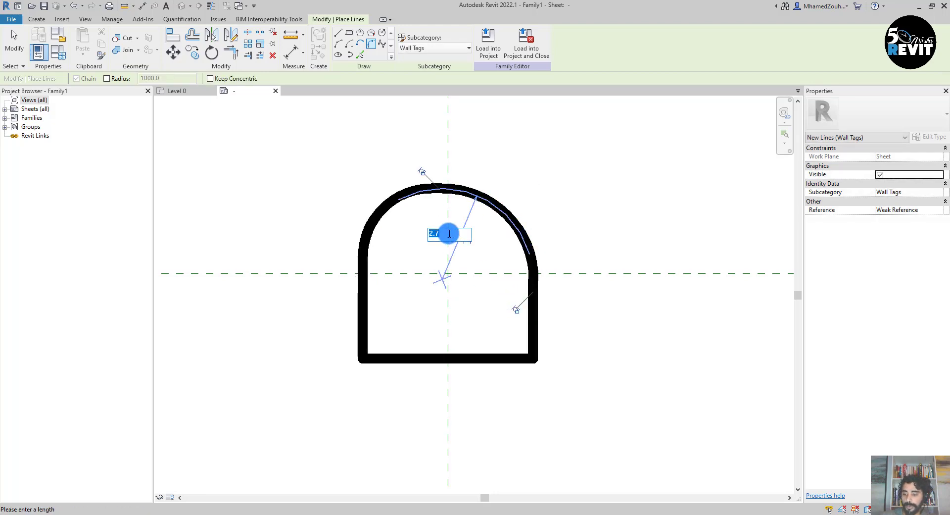
text(2)
key(Return)
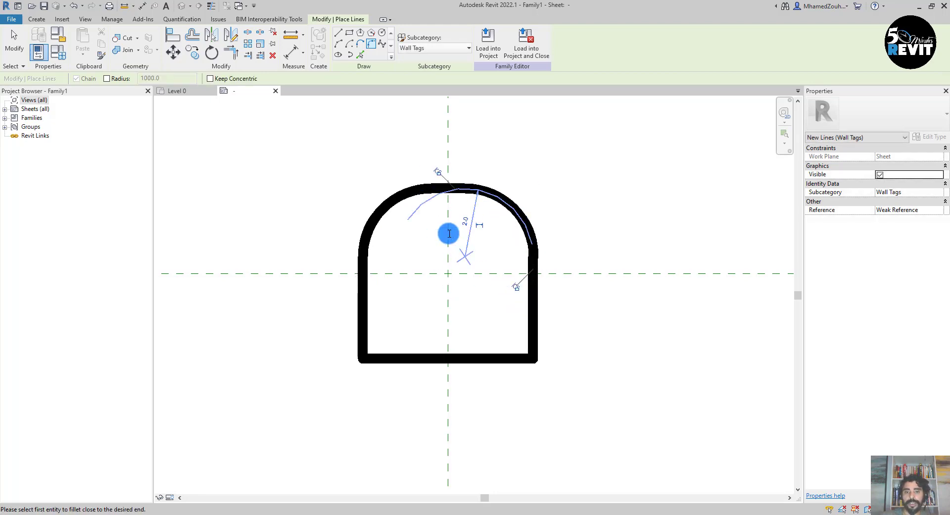
click(501, 352)
click(530, 329)
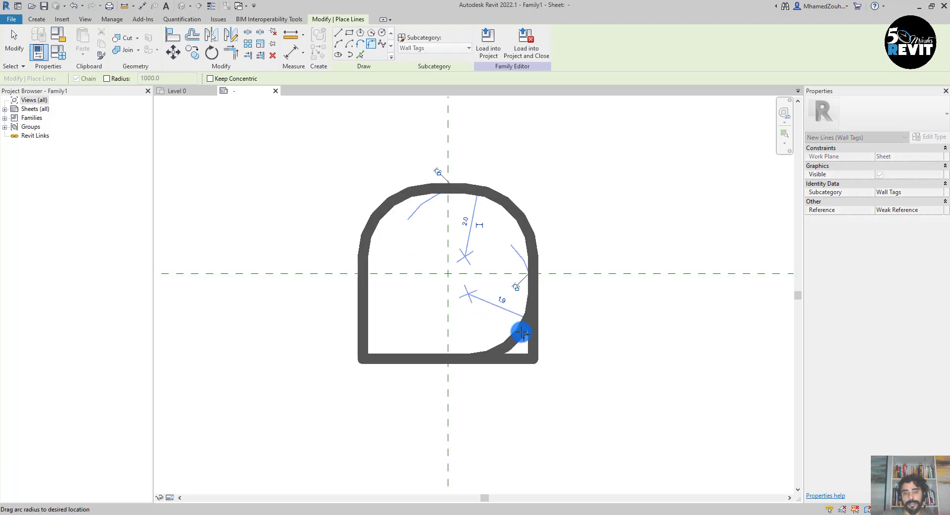
click(522, 333)
click(497, 298)
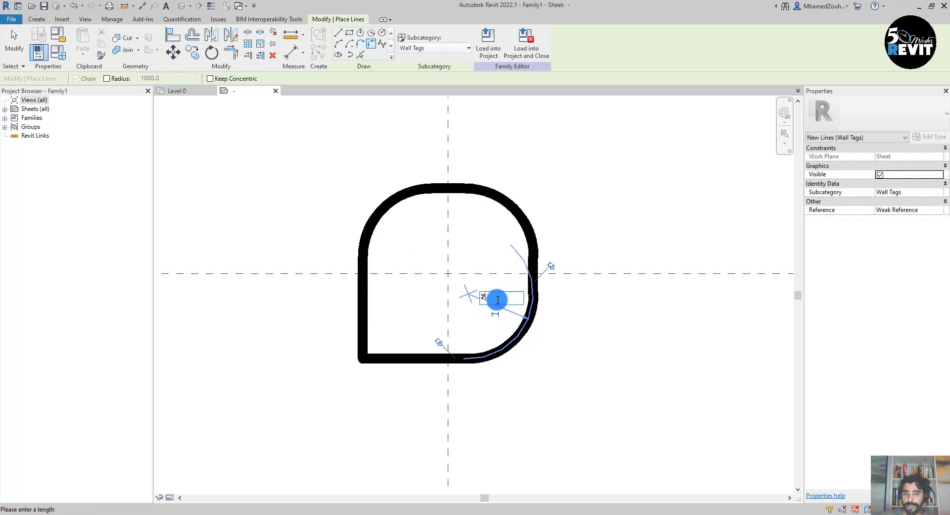
text(2)
key(Return)
Fillet the bottom-left corner with a 2.0 radius and end the fillet tool
scroll(376, 363, up, 2)
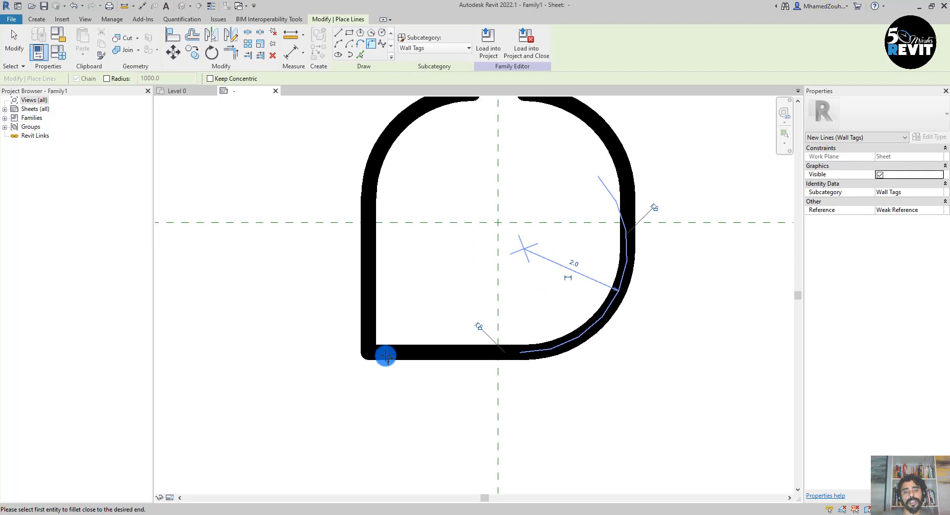
click(416, 350)
click(373, 309)
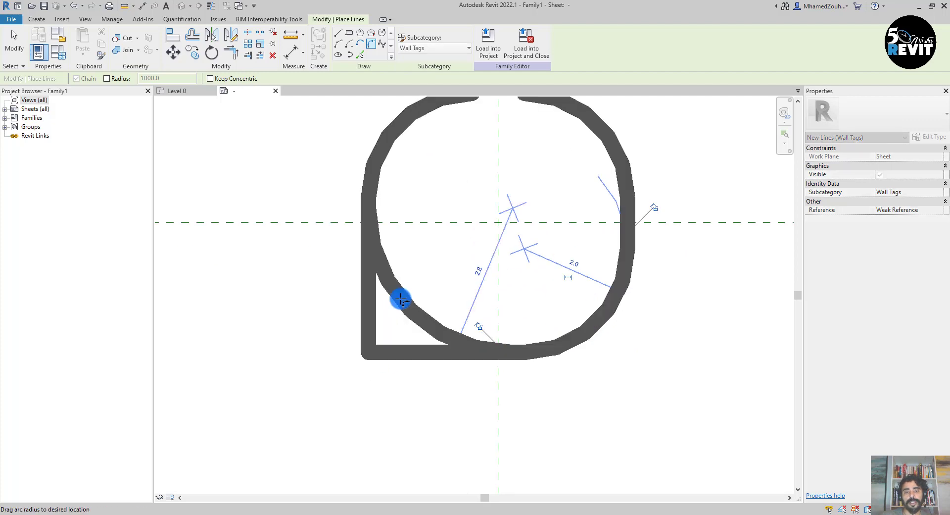
click(435, 298)
click(446, 292)
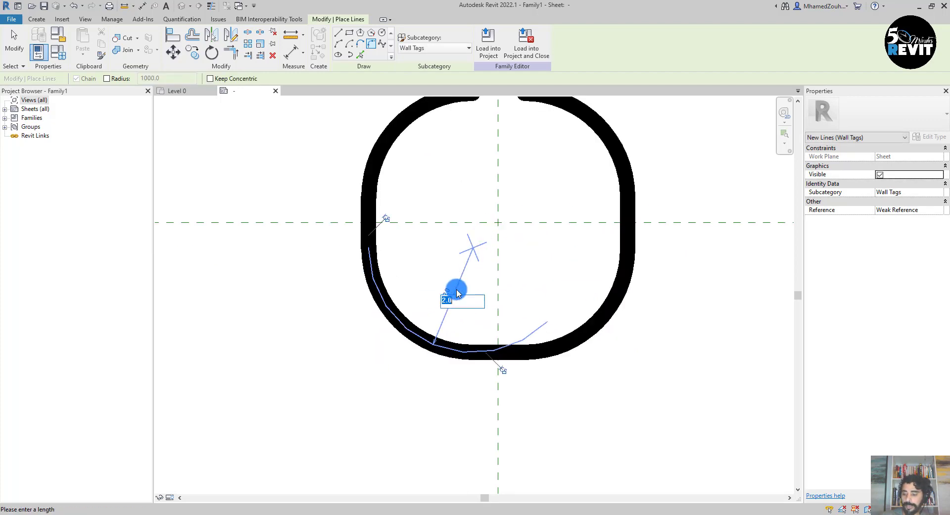
key(Return)
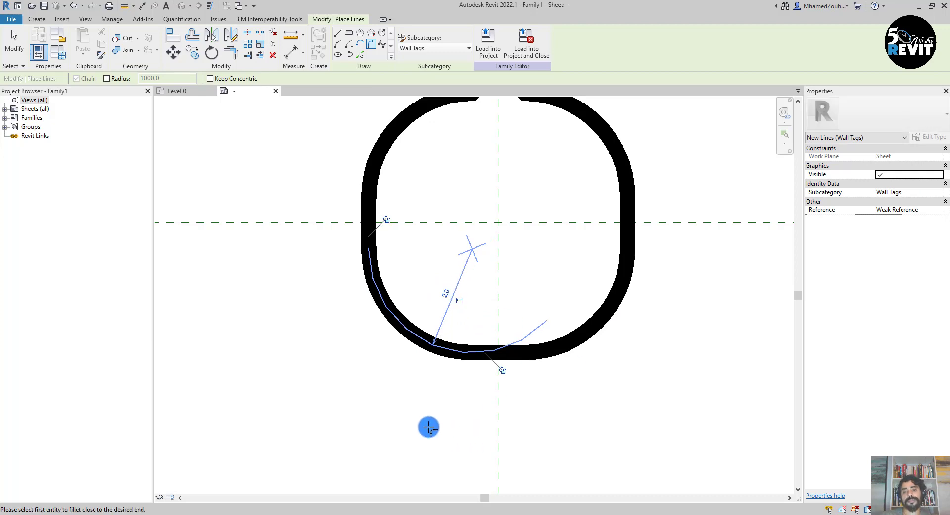
scroll(422, 424, down, 4)
key(Escape)
key(Escape)
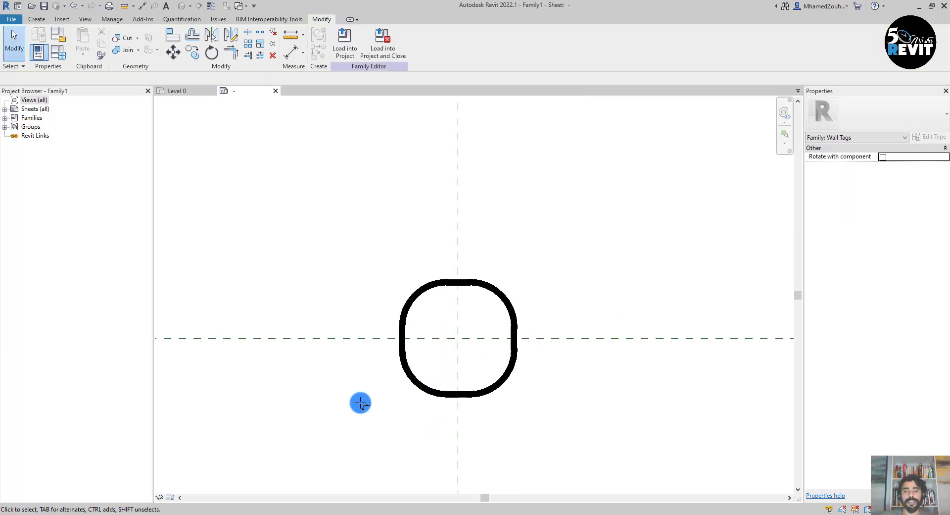
Place a new label at the centre of the rounded outline
middle_drag(361, 403, 339, 329)
scroll(339, 331, up, 3)
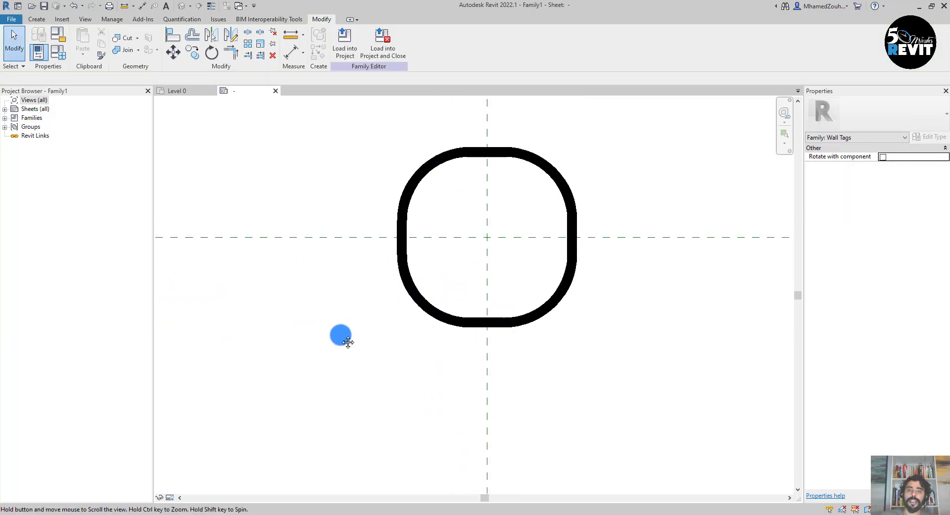
click(39, 23)
click(354, 58)
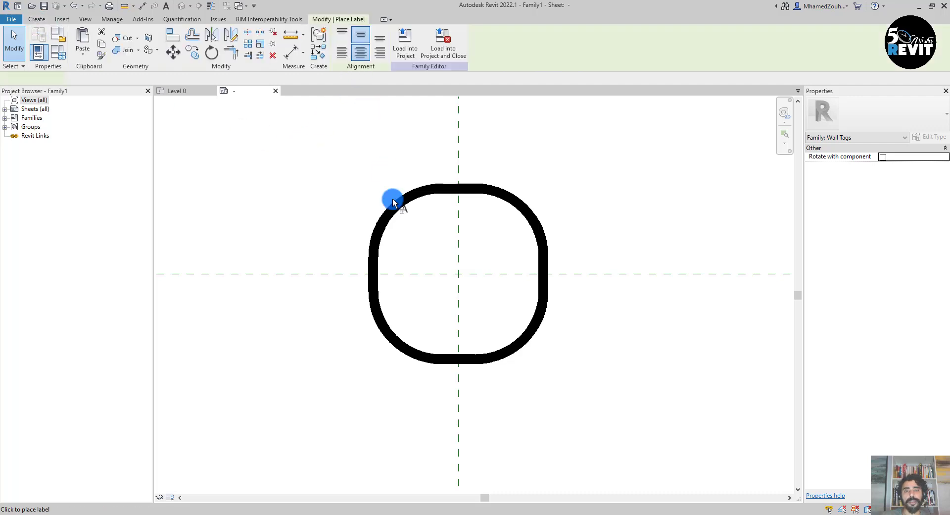
click(458, 272)
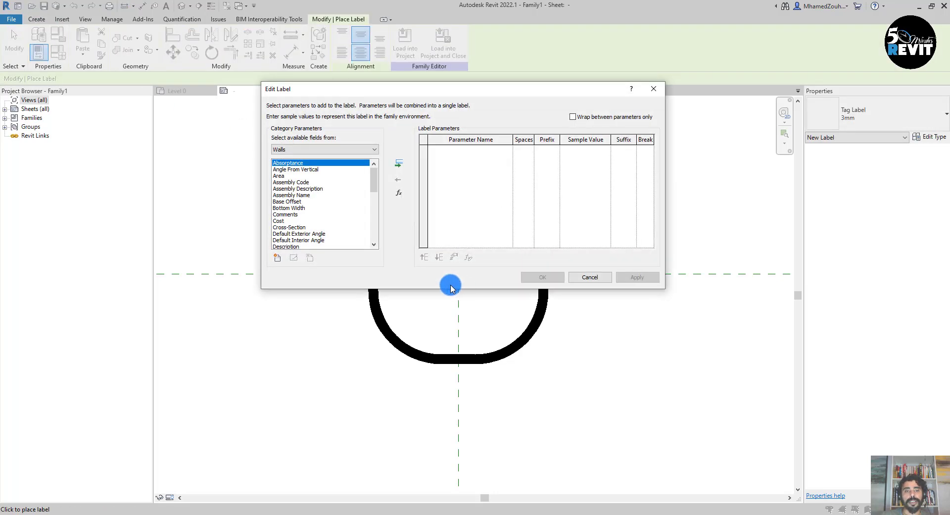
scroll(288, 230, down, 7)
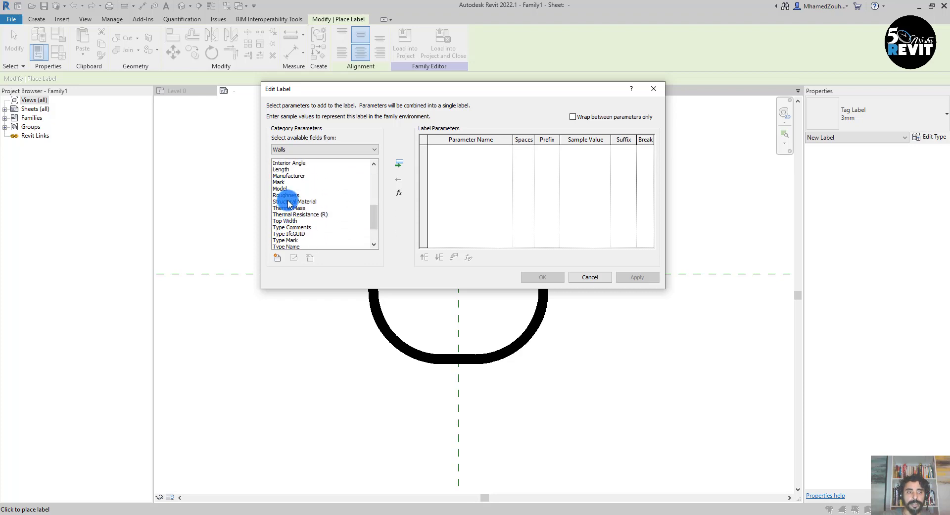
In Edit Label, add the Walls field Type Mark to the label and confirm
click(290, 208)
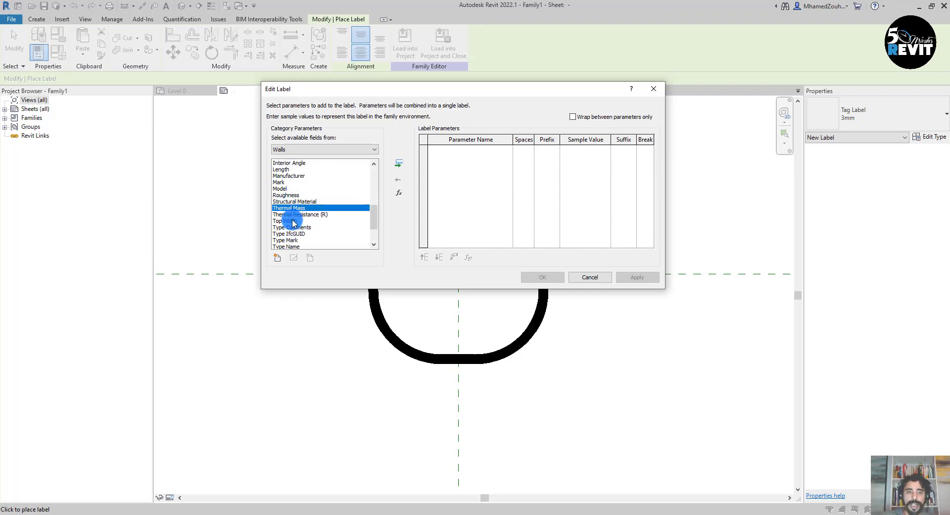
ctrl+click(294, 200)
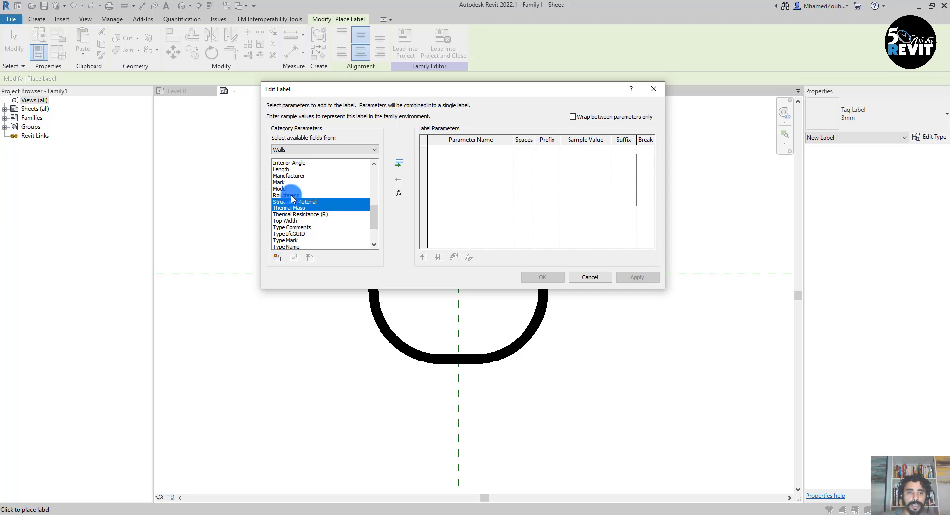
ctrl+click(281, 183)
ctrl+click(317, 208)
ctrl+drag(340, 227, 340, 231)
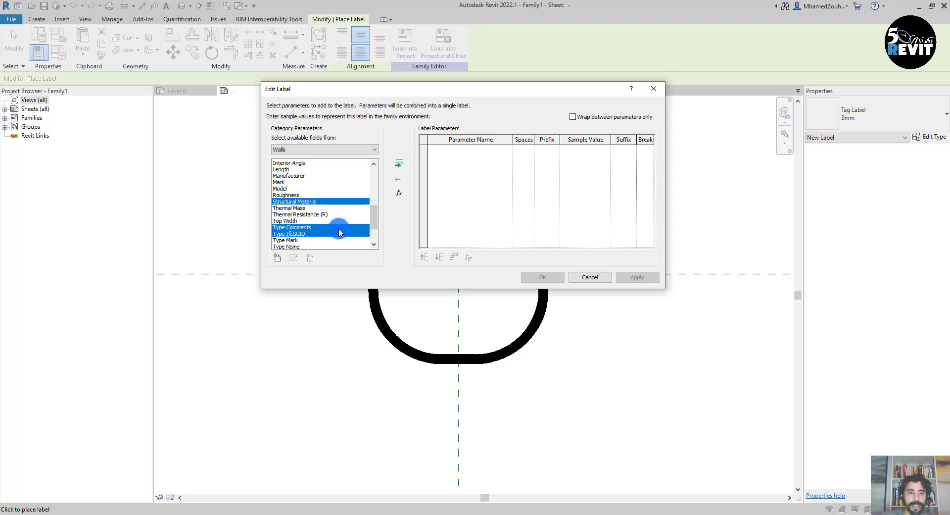
shift+click(290, 188)
ctrl+click(280, 182)
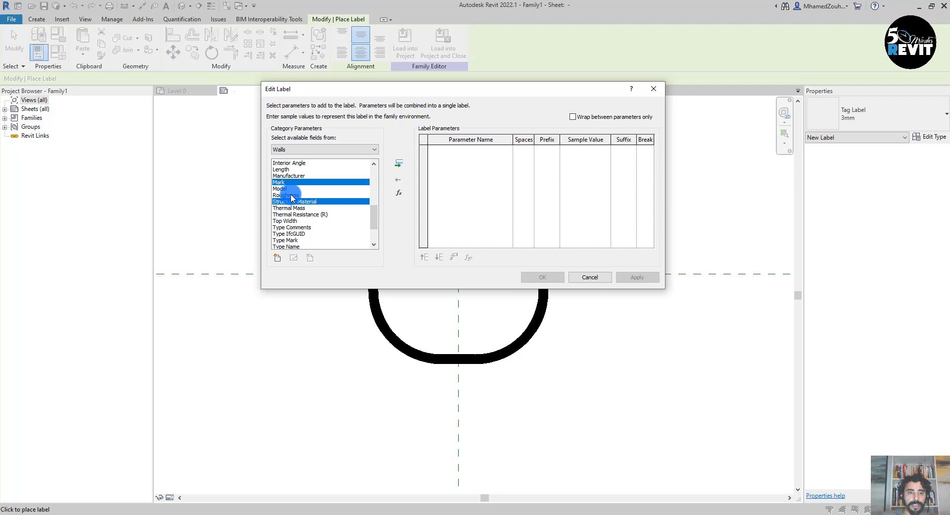
click(292, 201)
click(290, 195)
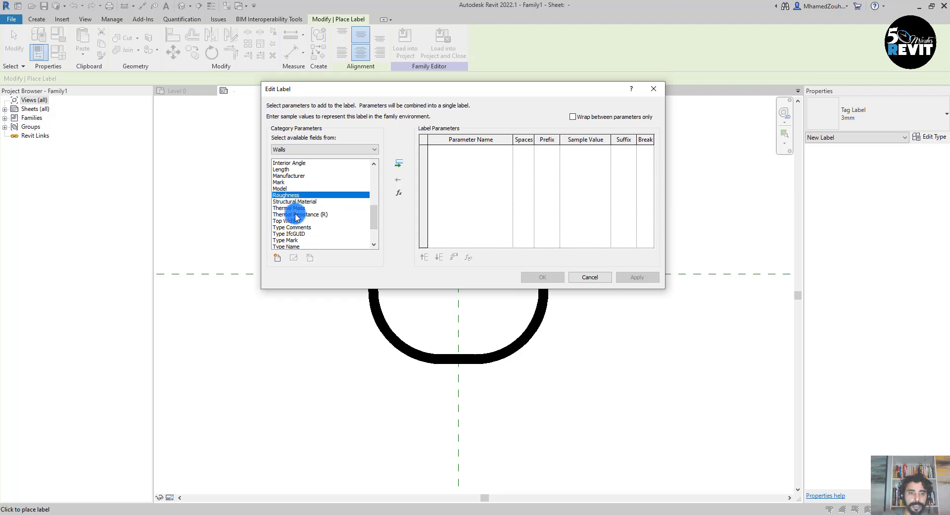
click(285, 183)
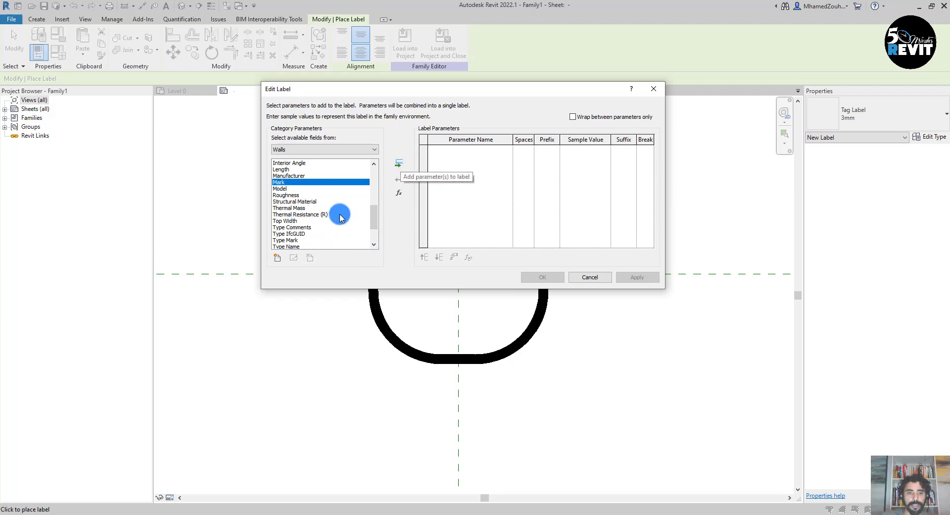
click(292, 240)
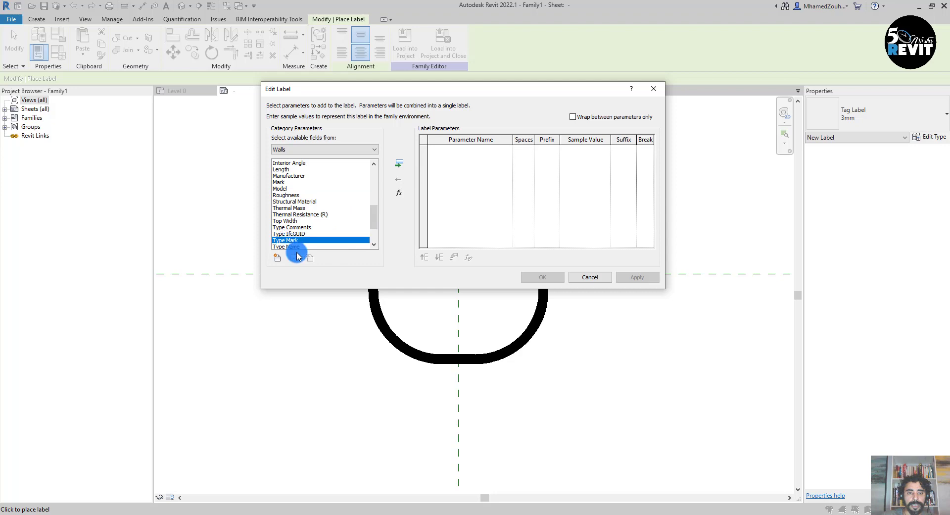
click(401, 165)
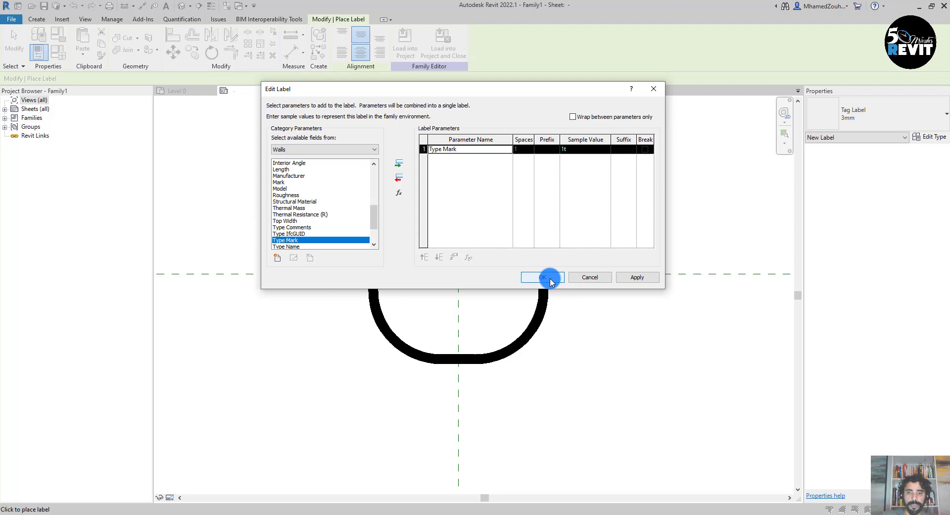
click(550, 280)
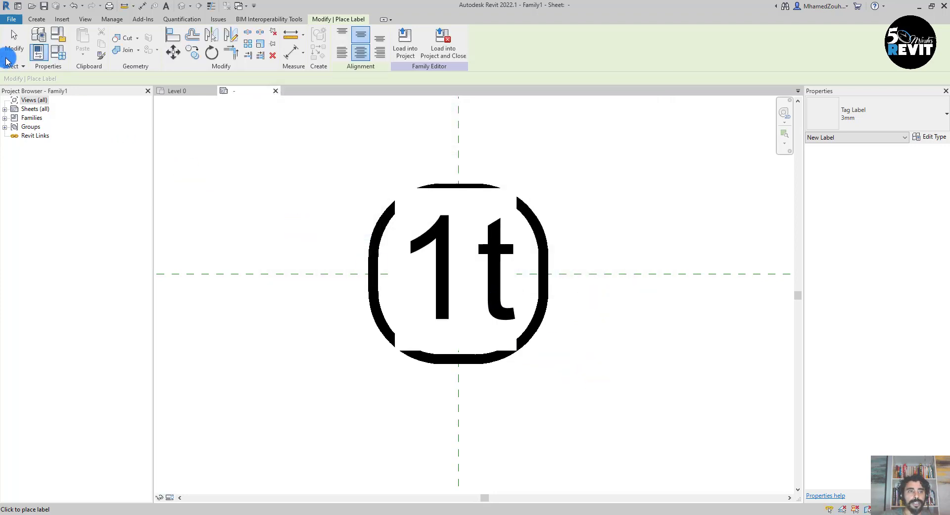
Narrow the 1t label box, set its type Text Size to 1.75, and narrow it further
click(9, 41)
click(448, 297)
scroll(452, 308, down, 4)
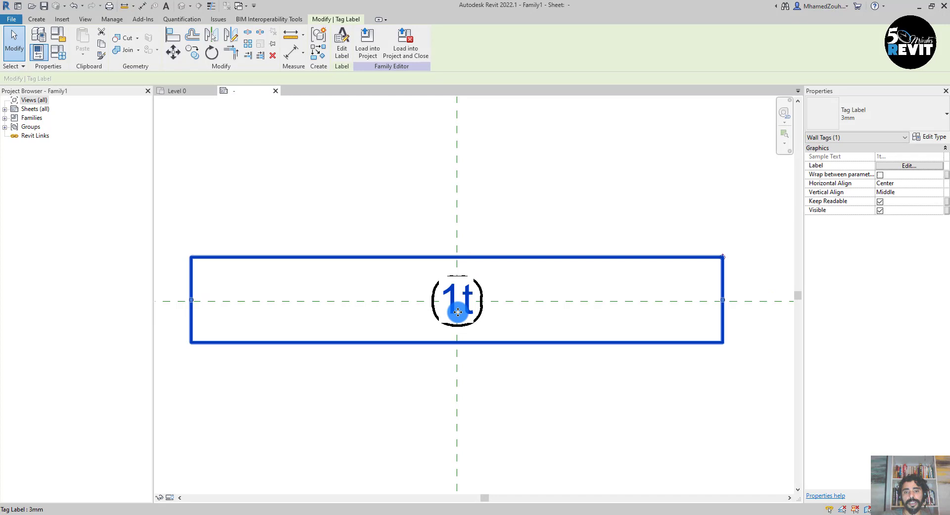
drag(653, 302, 548, 302)
click(935, 138)
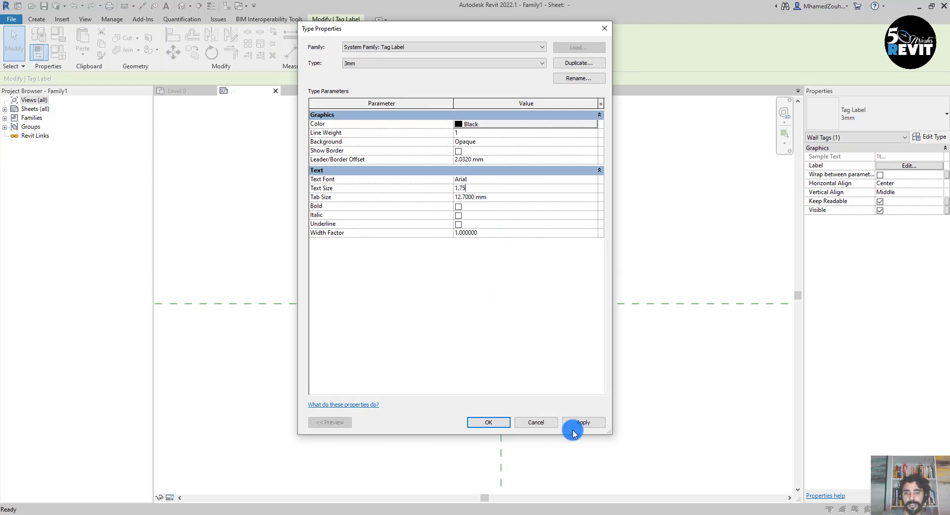
click(488, 423)
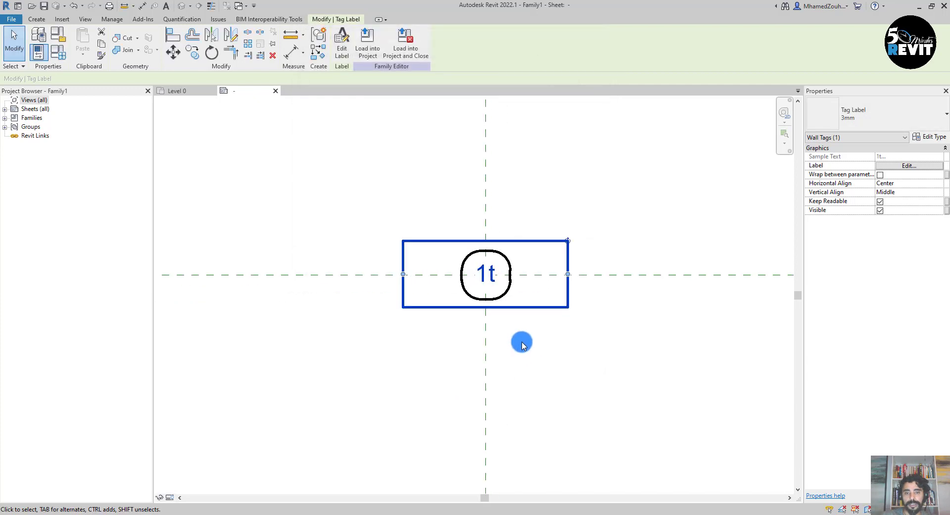
scroll(523, 345, up, 2)
drag(602, 223, 530, 223)
Save the family as MIN - Wall Tag in Revit Exercices, then Load into Project
click(585, 343)
scroll(386, 299, up, 3)
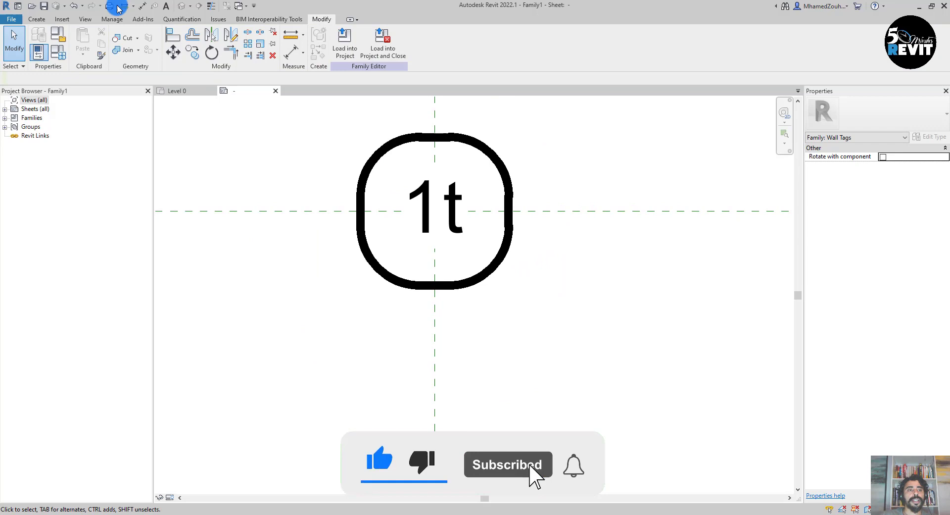
key(ctrl+s)
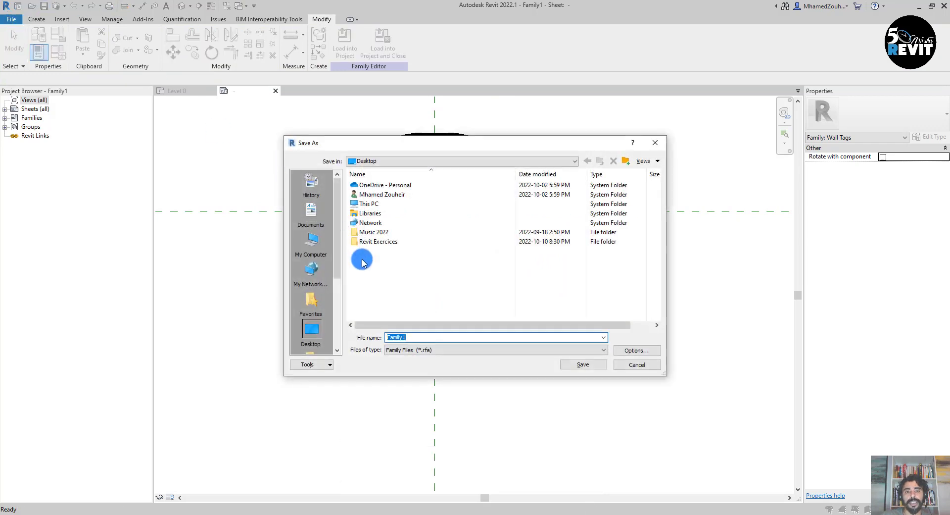
double_click(380, 240)
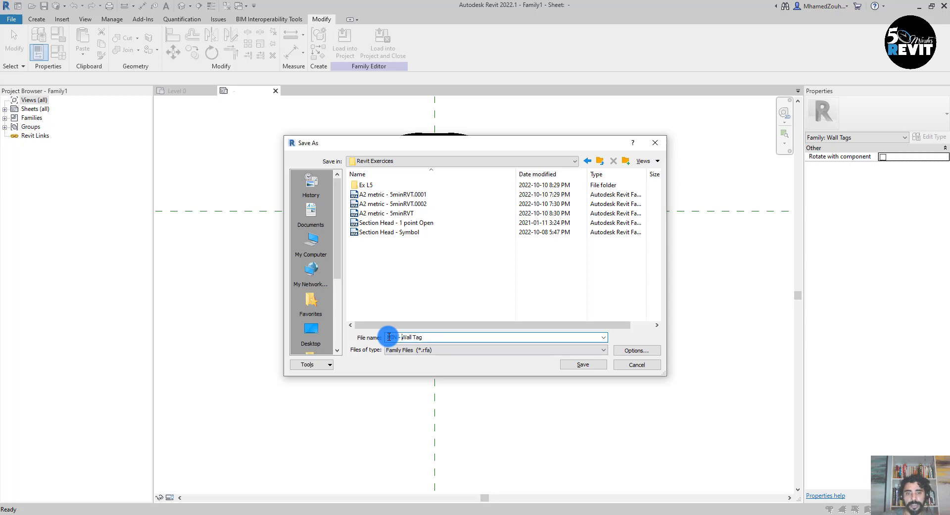
click(568, 369)
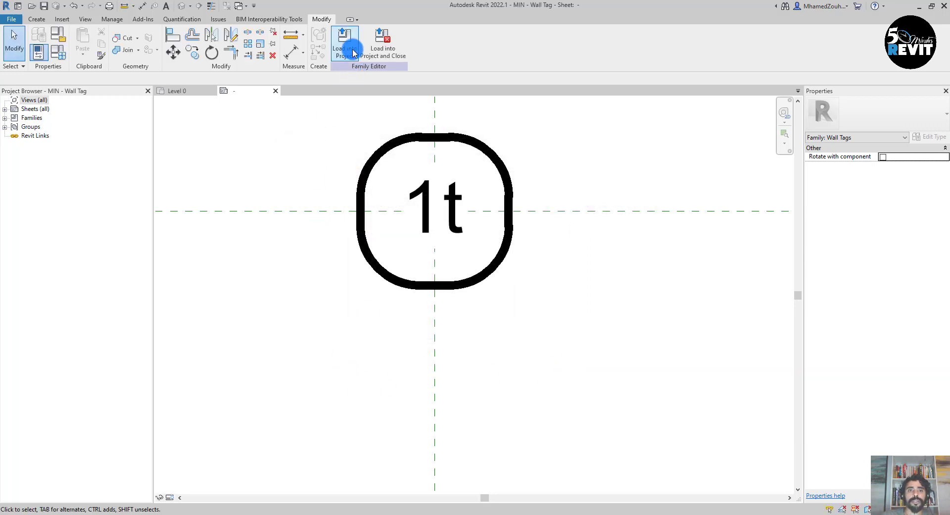
click(345, 46)
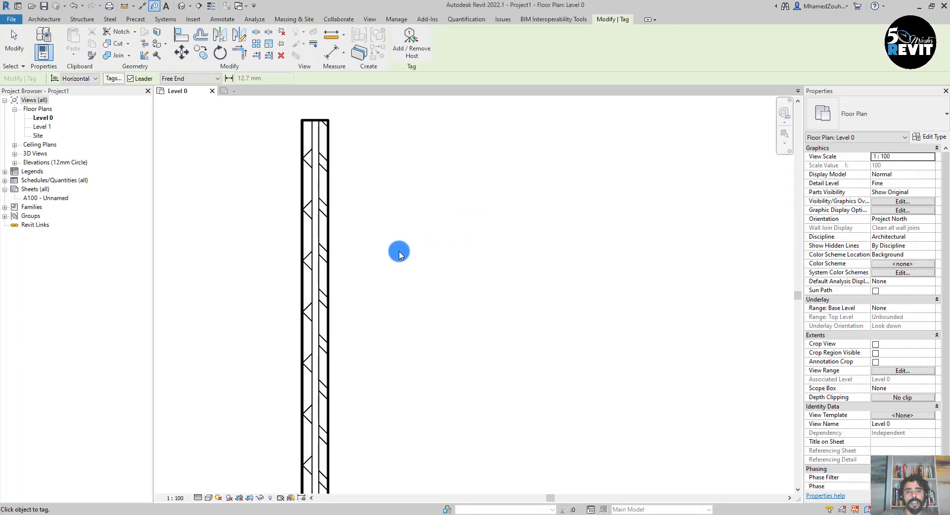
Tag the Level 0 wall with MIN - Wall Tag to its right, with a leader showing ?
click(328, 233)
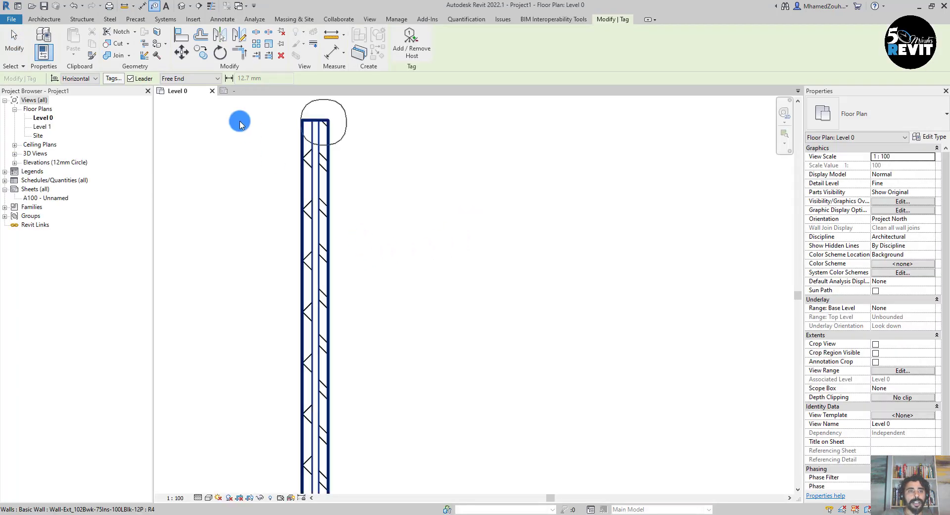
click(223, 20)
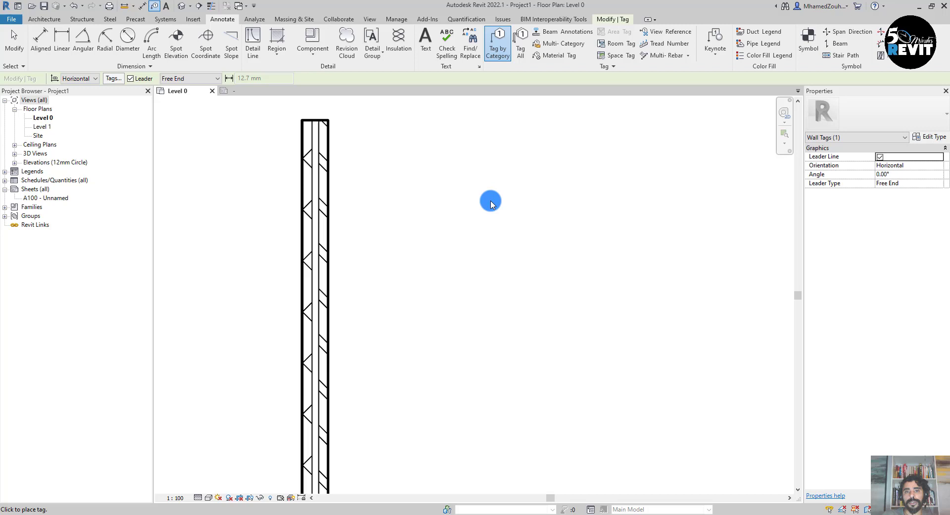
click(499, 48)
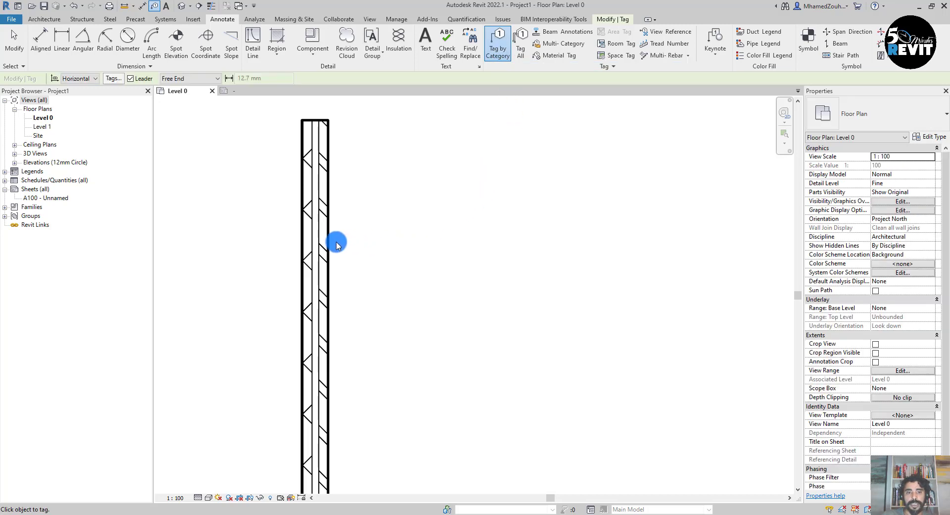
scroll(331, 252, down, 2)
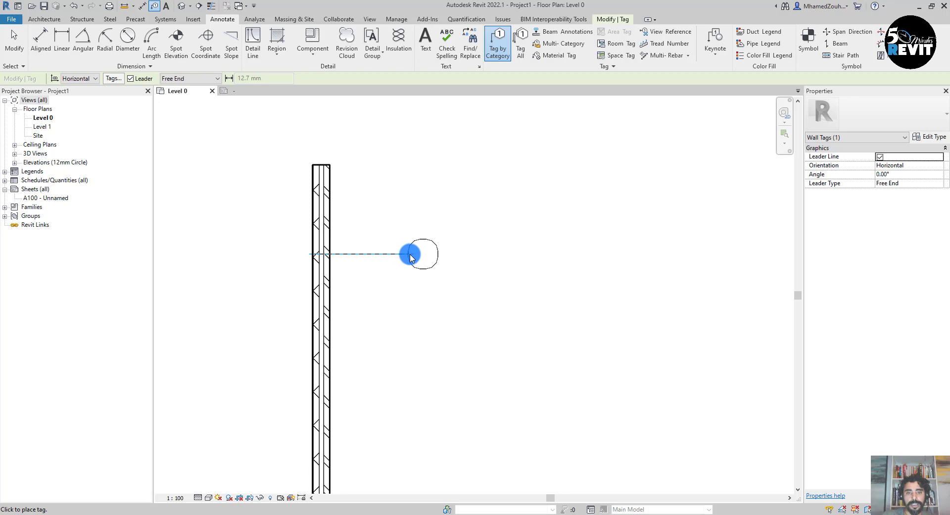
scroll(409, 256, up, 2)
click(431, 256)
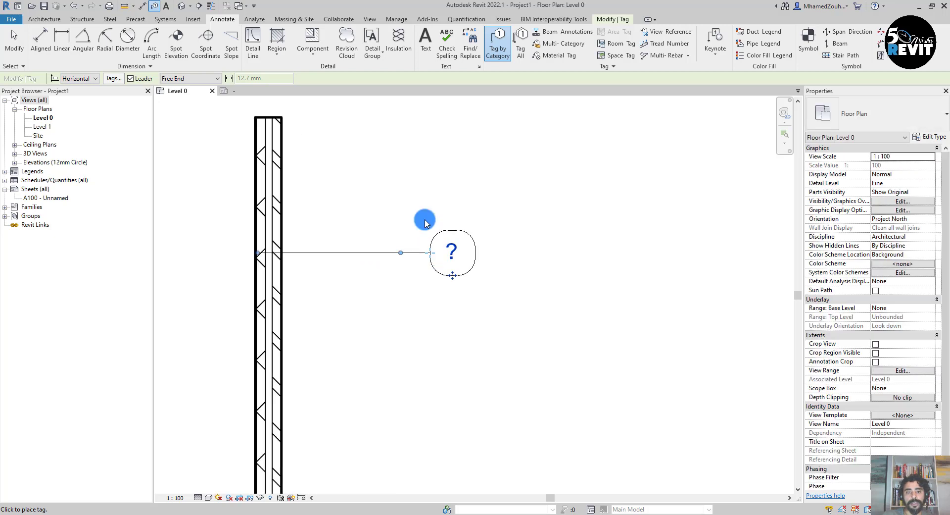
click(42, 60)
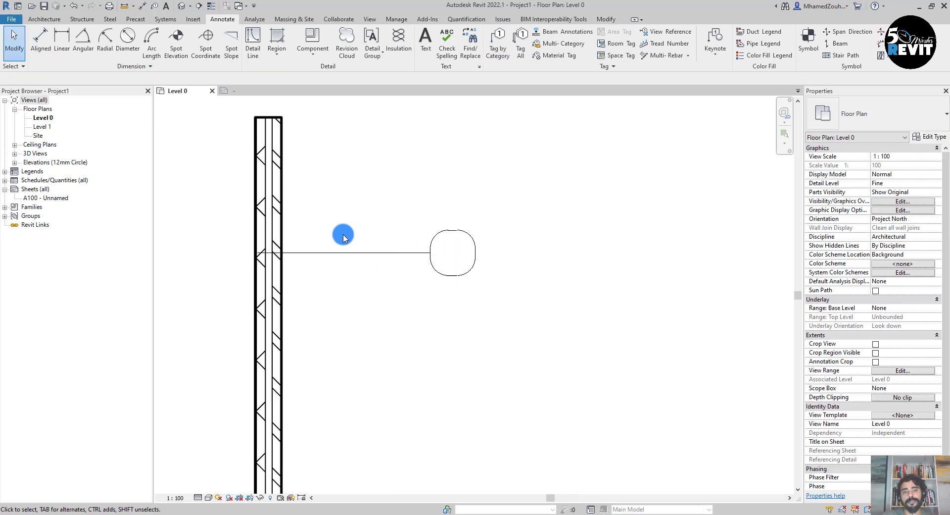
scroll(341, 246, up, 3)
scroll(456, 319, down, 3)
key(Escape)
key(Escape)
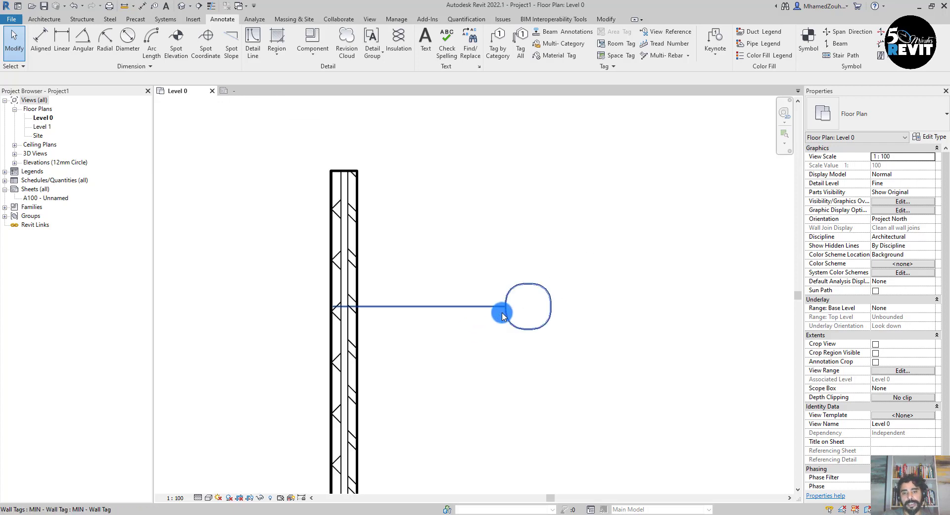
Select the placed wall tag and review its type properties without changing anything
click(511, 327)
middle_drag(526, 341, 505, 299)
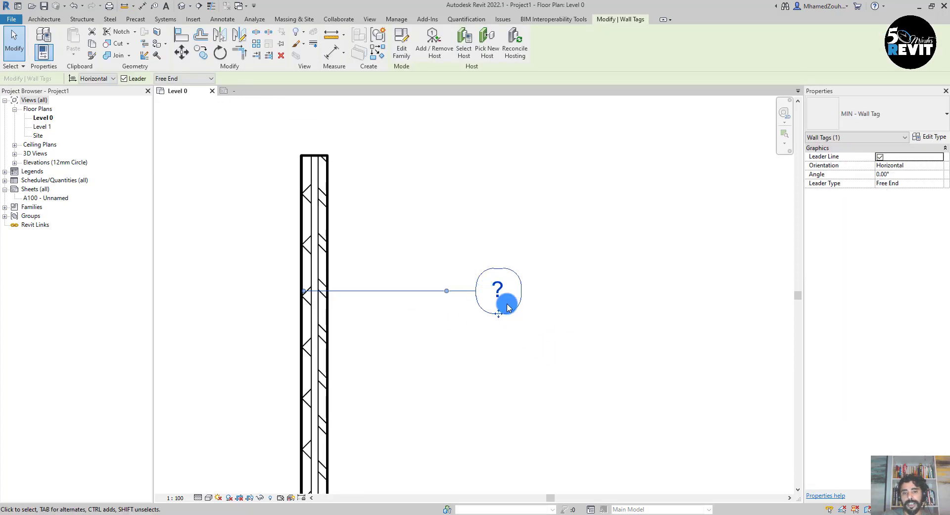
click(929, 137)
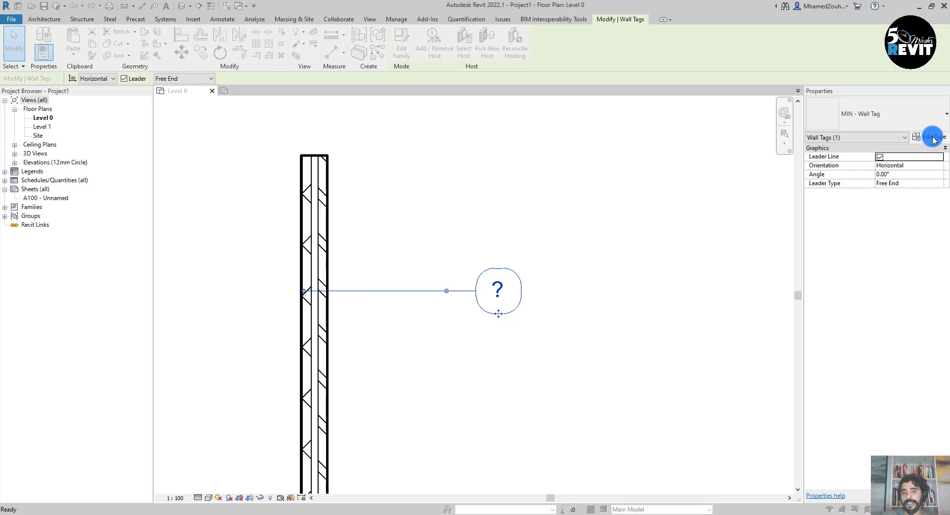
key(Return)
scroll(504, 324, up, 3)
key(Escape)
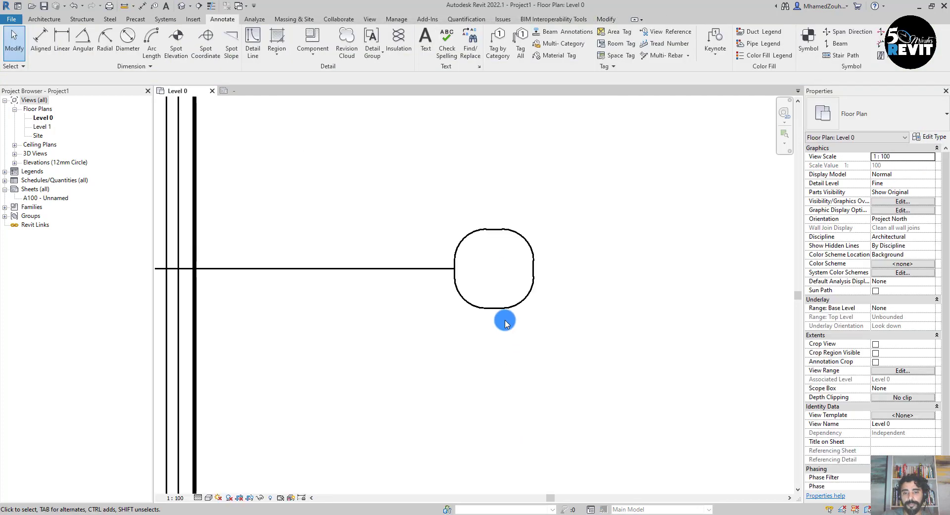
click(426, 268)
Set the MIN - Wall Tag type's Leader Arrowhead to Heavy End 3mm
click(930, 137)
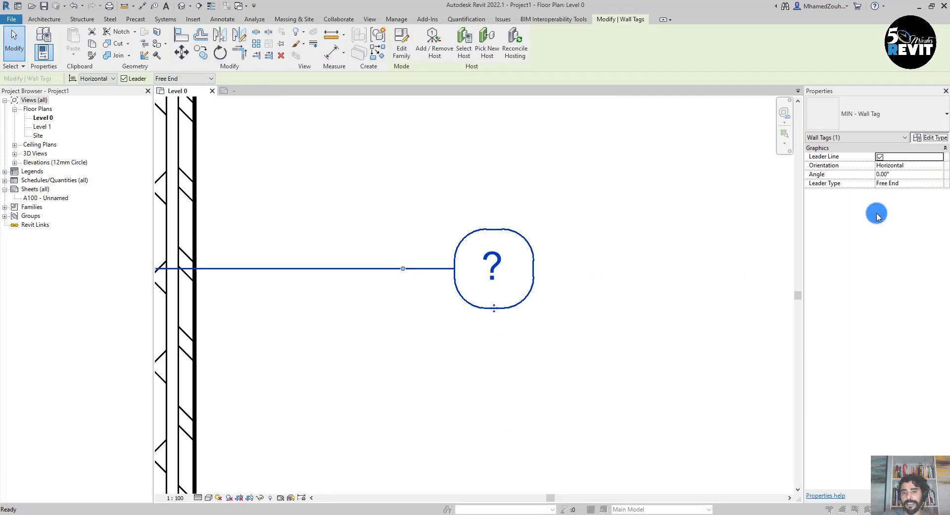
click(484, 124)
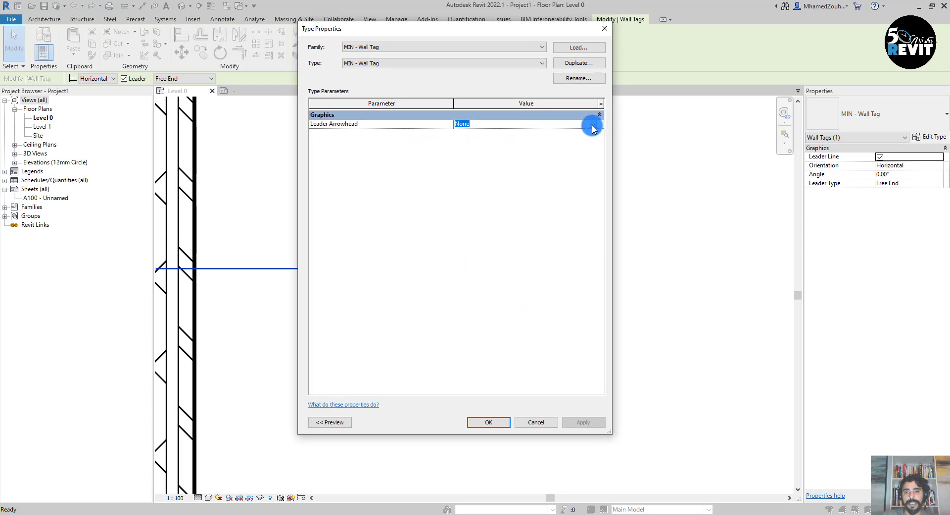
click(592, 125)
scroll(505, 171, down, 4)
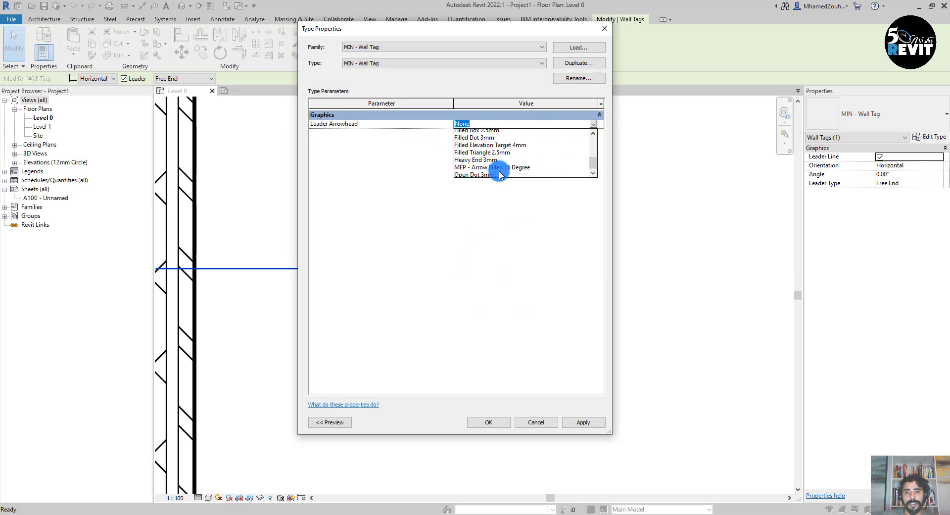
scroll(500, 173, down, 1)
click(484, 155)
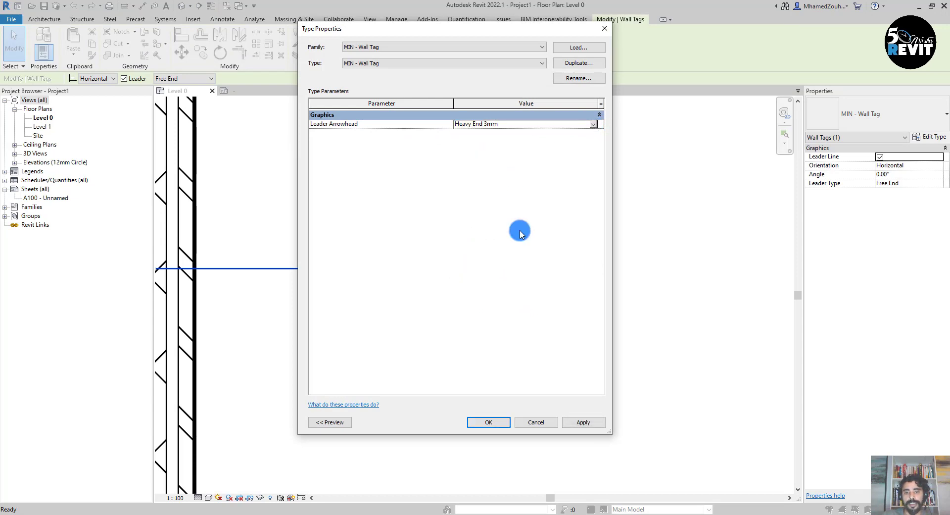
click(483, 422)
scroll(344, 367, down, 3)
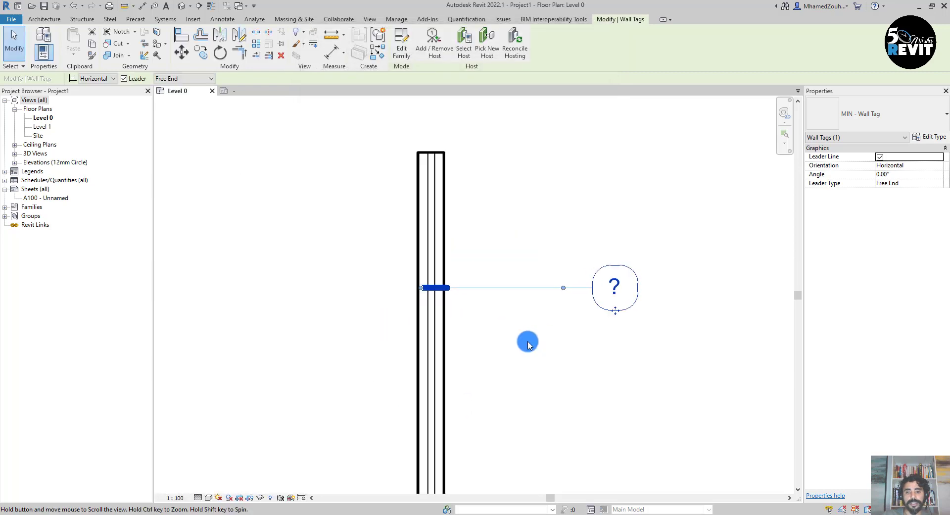
scroll(528, 340, up, 3)
click(602, 361)
scroll(581, 348, down, 3)
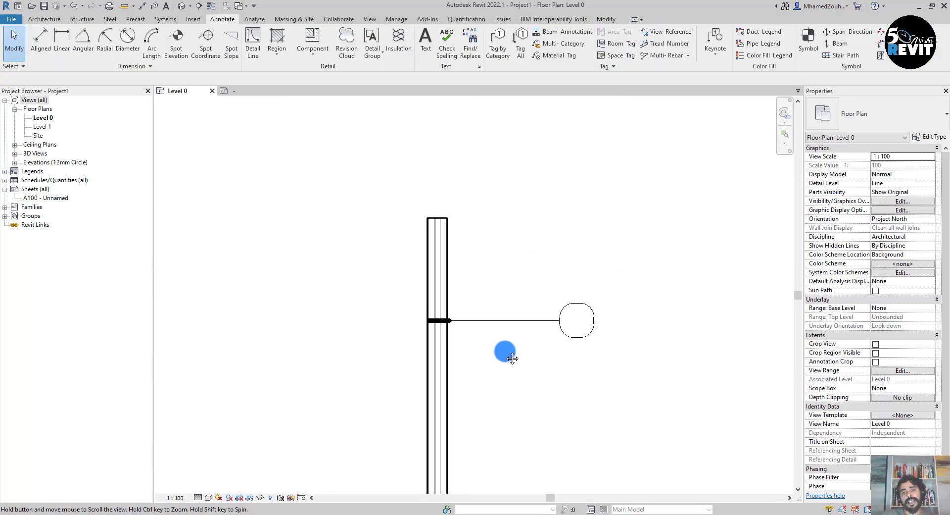
middle_drag(516, 348, 476, 349)
Give the tagged wall's type the Type Mark W01, so its tag reads W01
click(392, 371)
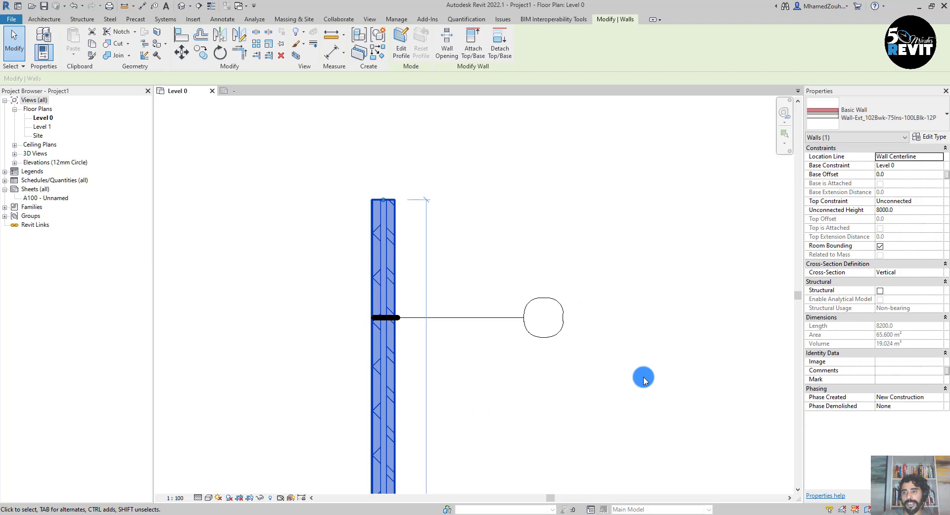
click(935, 136)
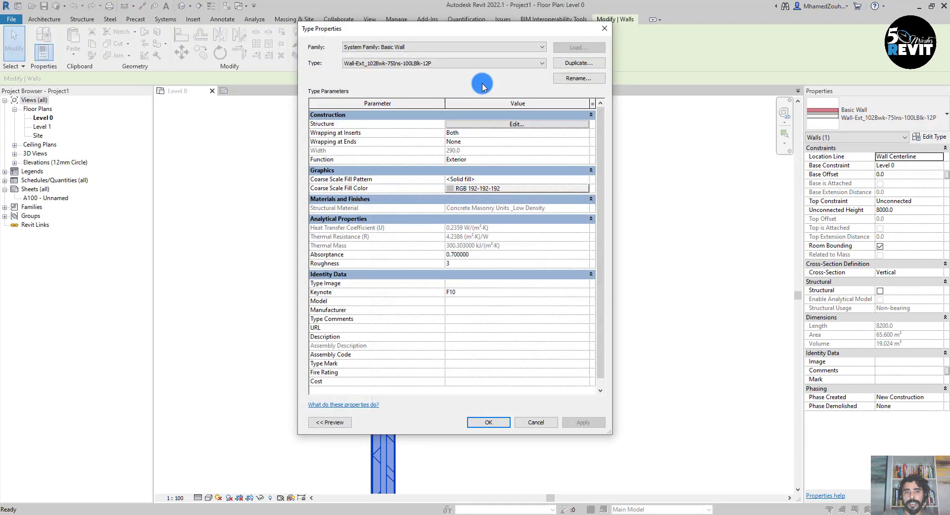
drag(478, 32, 765, 12)
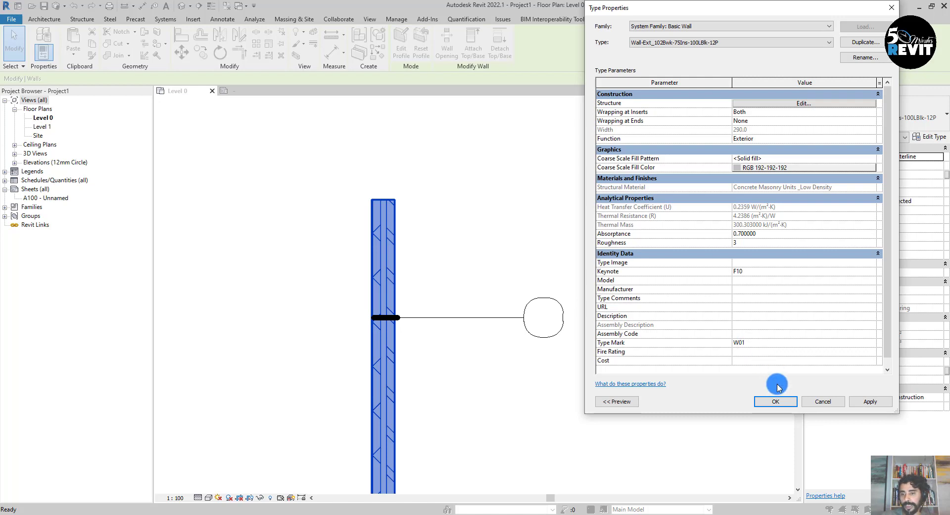
click(775, 402)
scroll(550, 350, up, 2)
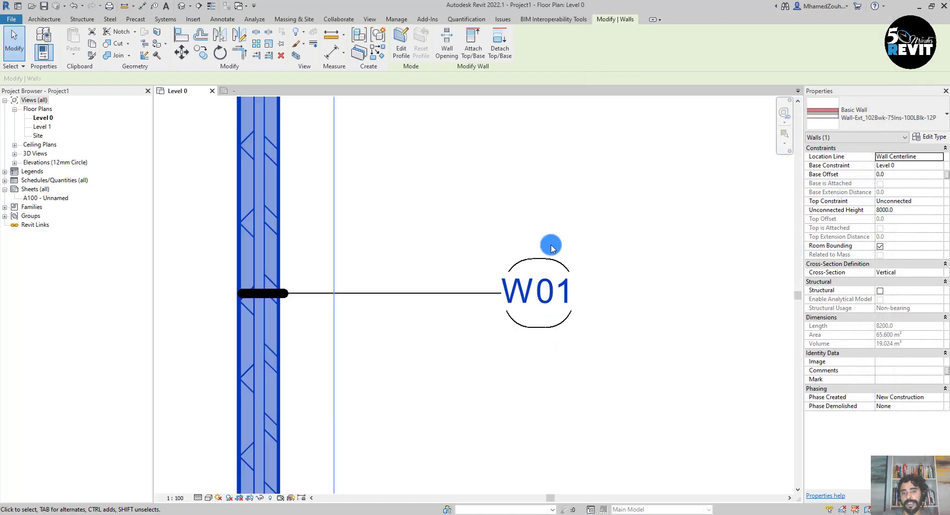
scroll(513, 292, up, 2)
scroll(548, 255, down, 1)
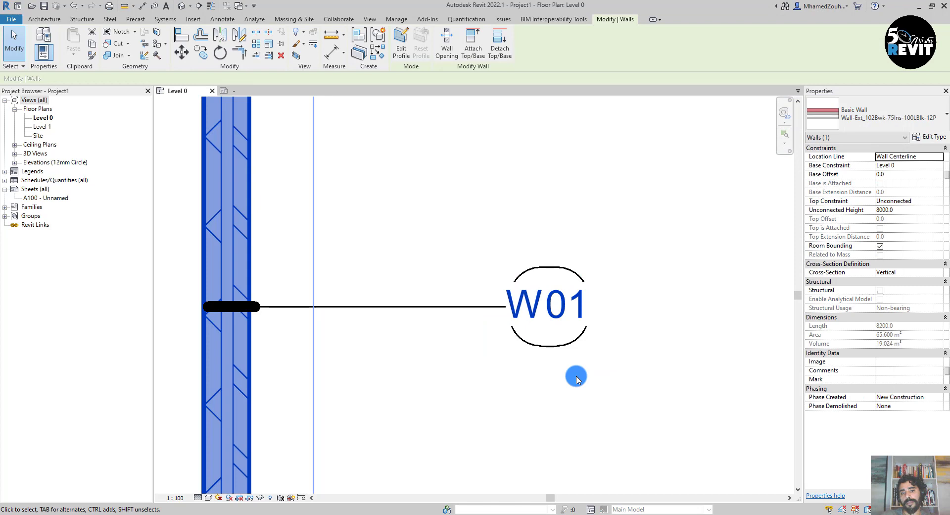
middle_drag(513, 377, 528, 340)
scroll(461, 282, down, 1)
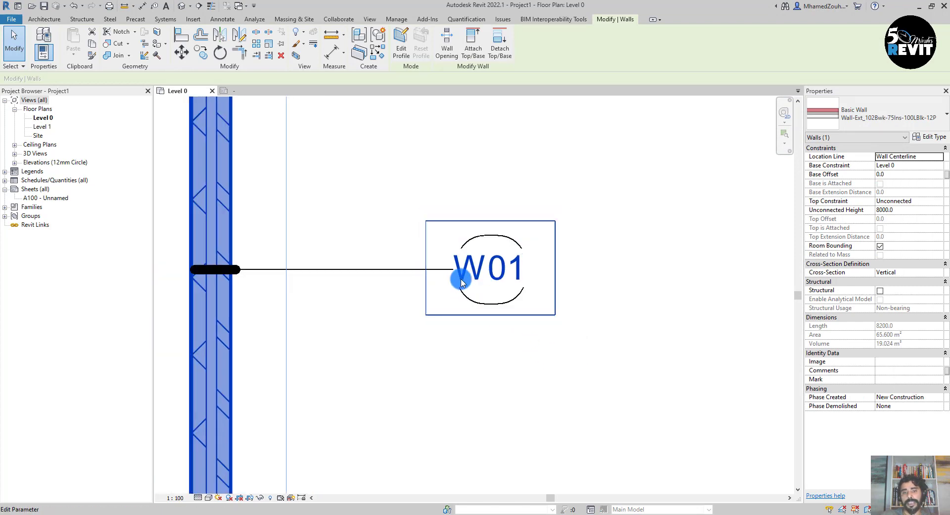
click(437, 320)
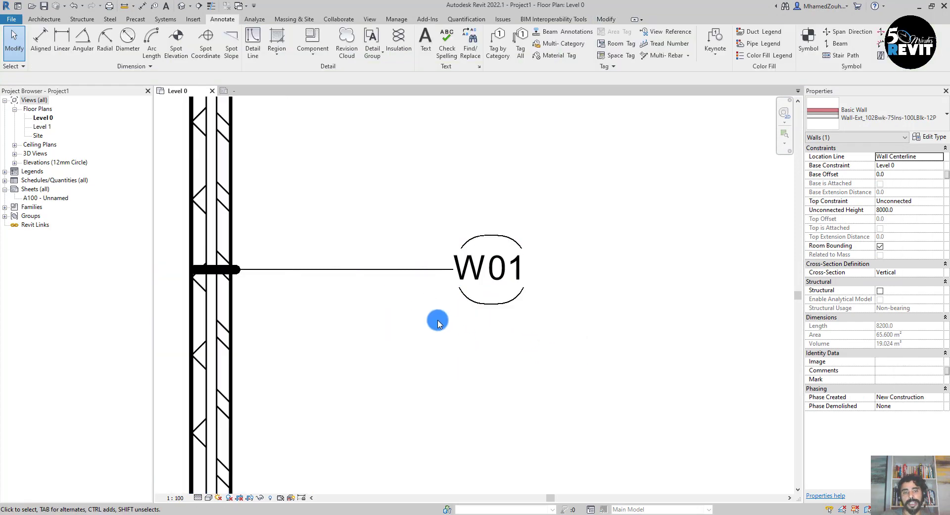
scroll(438, 317, down, 2)
click(417, 296)
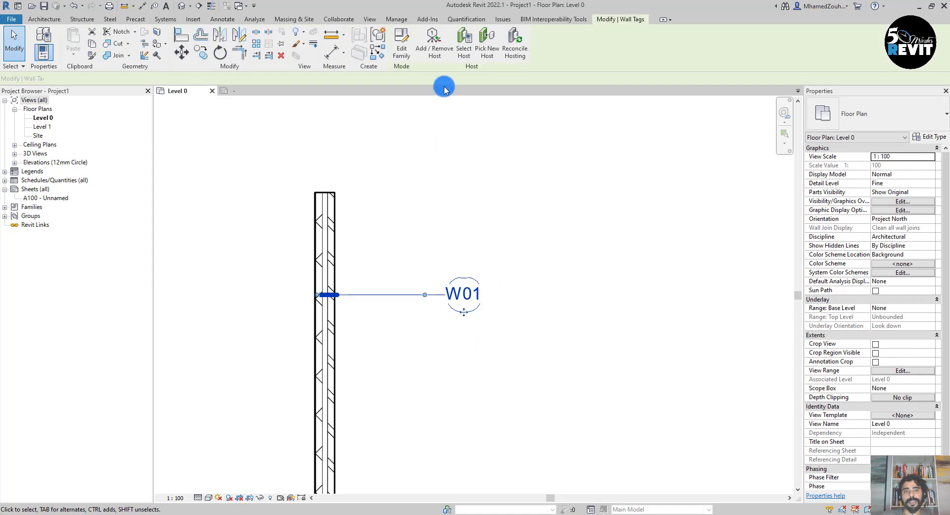
Open the wall tag family and delete the whole chain of rounded border lines
click(402, 45)
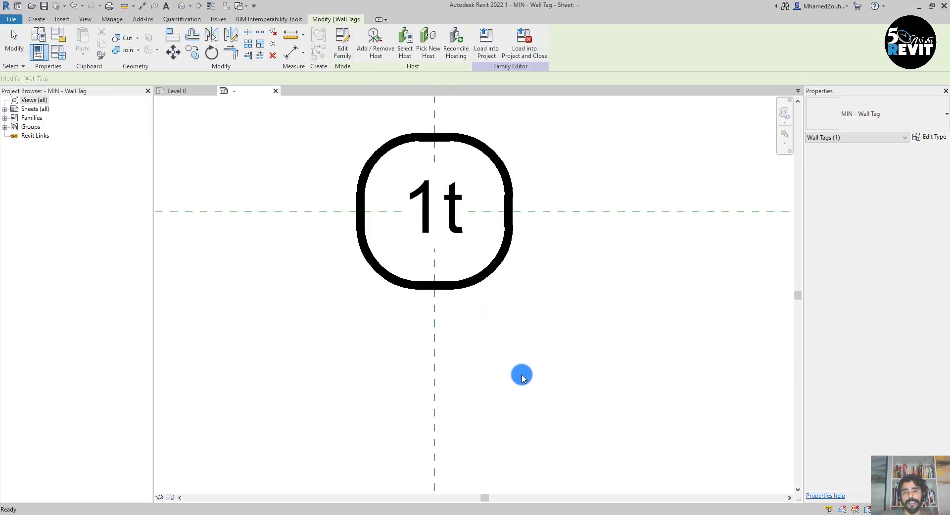
scroll(519, 371, down, 2)
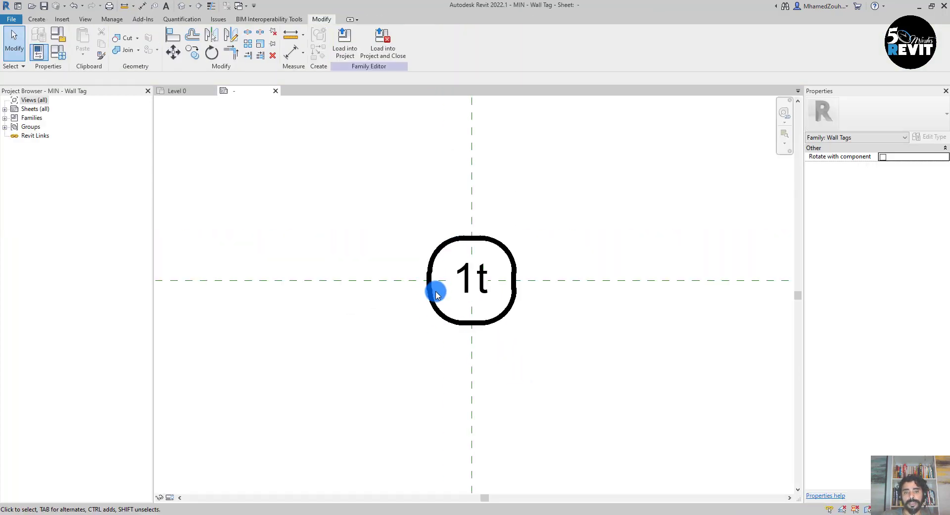
click(433, 258)
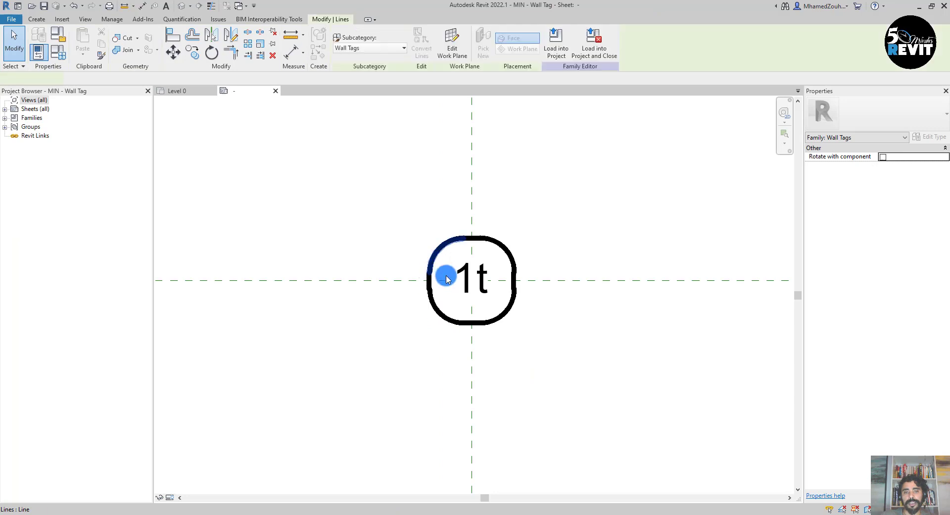
click(545, 386)
scroll(491, 399, up, 2)
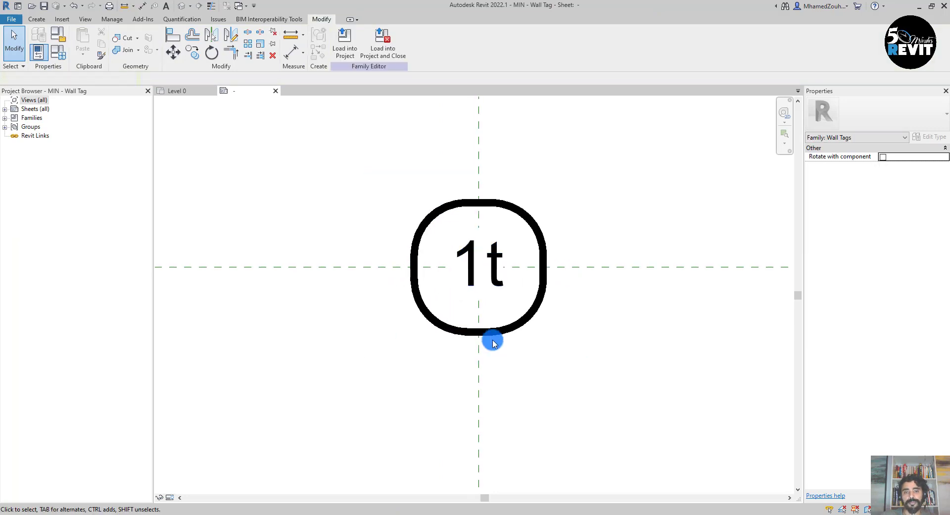
scroll(450, 399, down, 2)
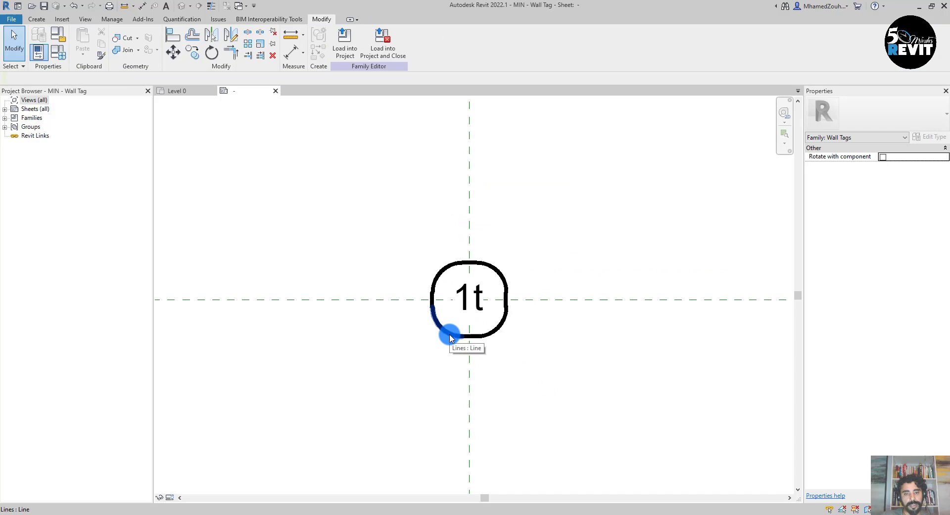
key(Tab)
click(450, 338)
key(Delete)
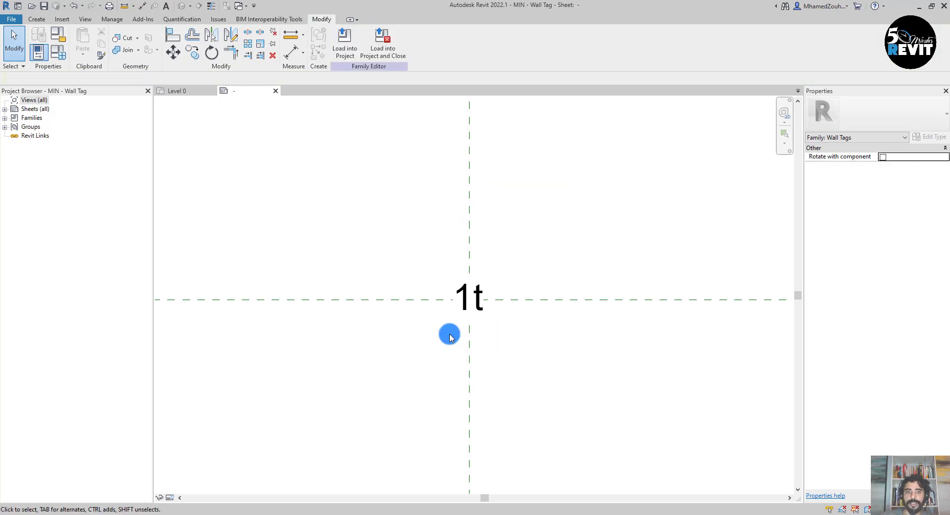
Draw a sharp-cornered rectangle enclosing the 1t label
click(37, 19)
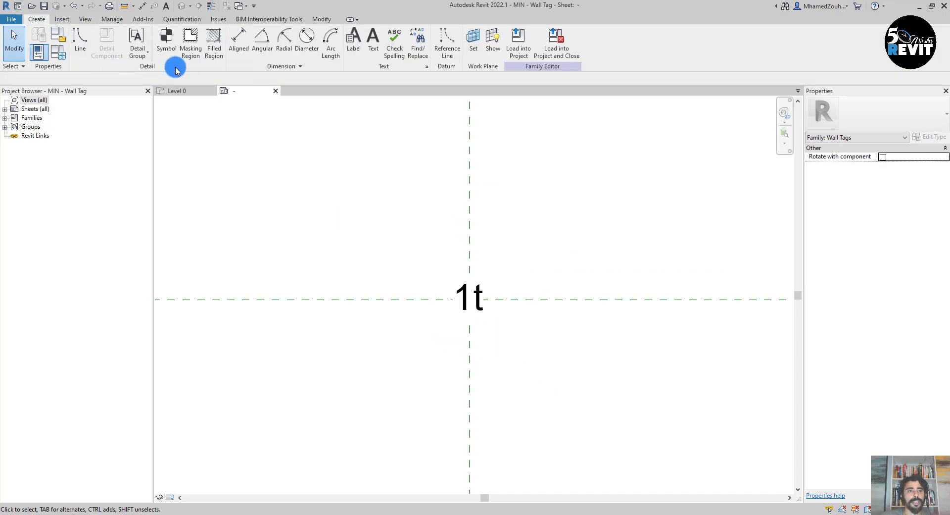
click(81, 37)
click(347, 37)
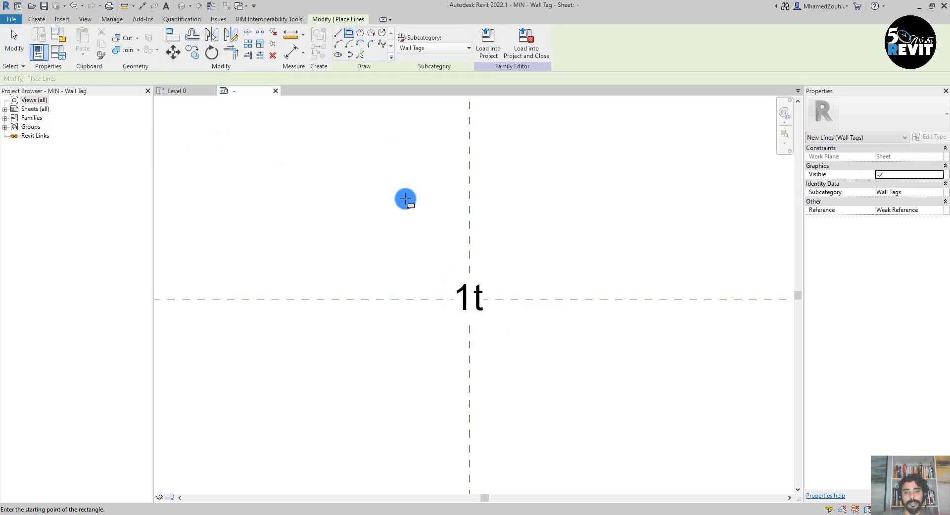
click(390, 223)
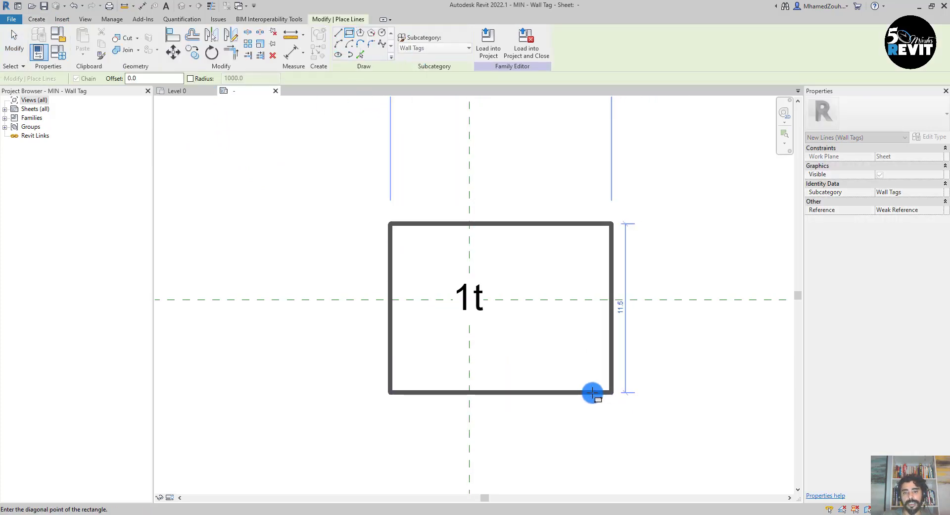
click(570, 386)
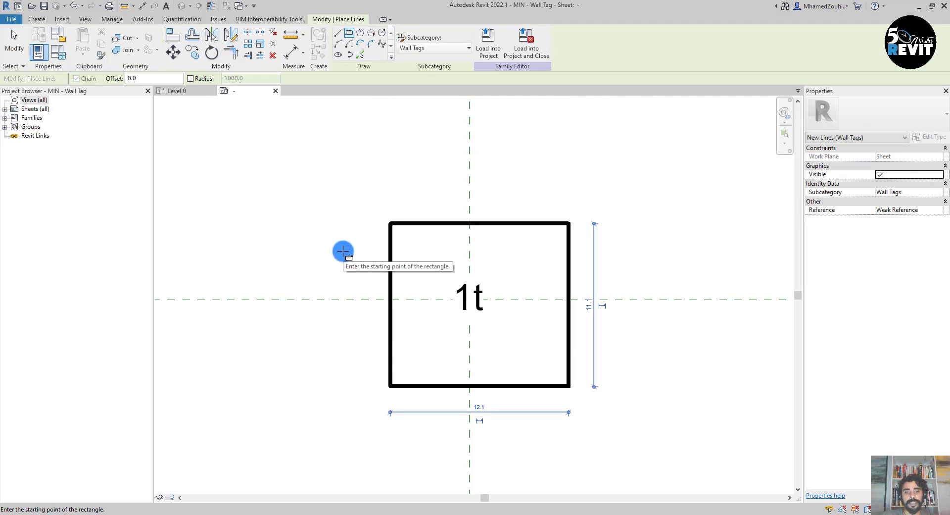
scroll(344, 250, down, 2)
Add an aligned dimension across the rectangle's width and set it to EQ
click(293, 55)
click(516, 255)
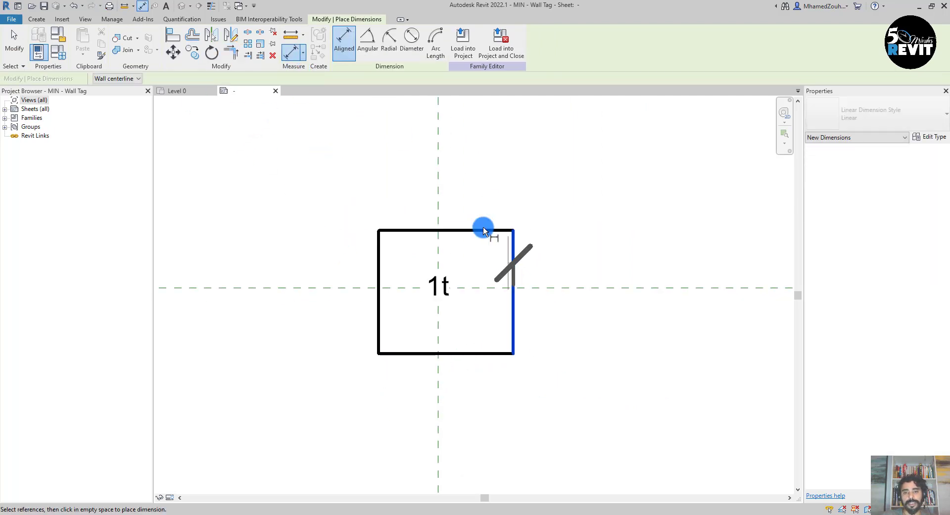
click(378, 255)
click(318, 201)
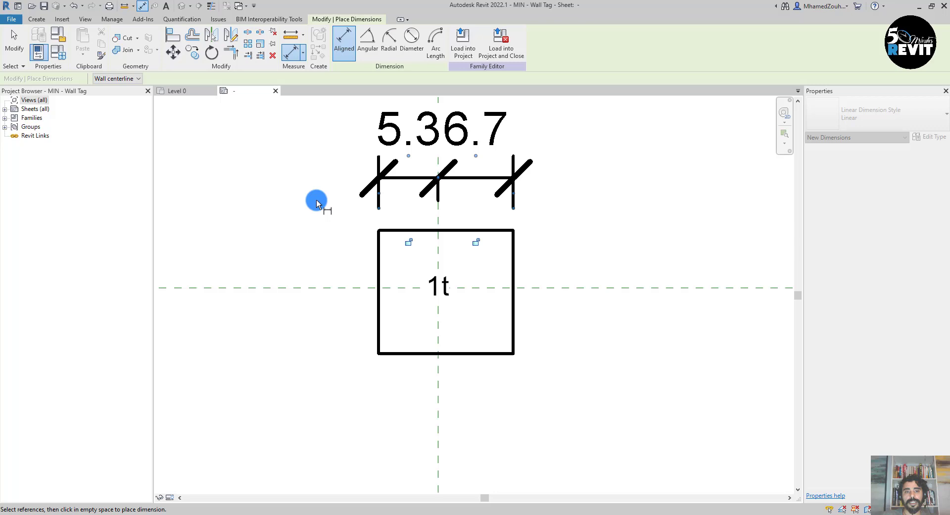
scroll(302, 287, down, 3)
click(365, 210)
middle_drag(445, 366, 520, 313)
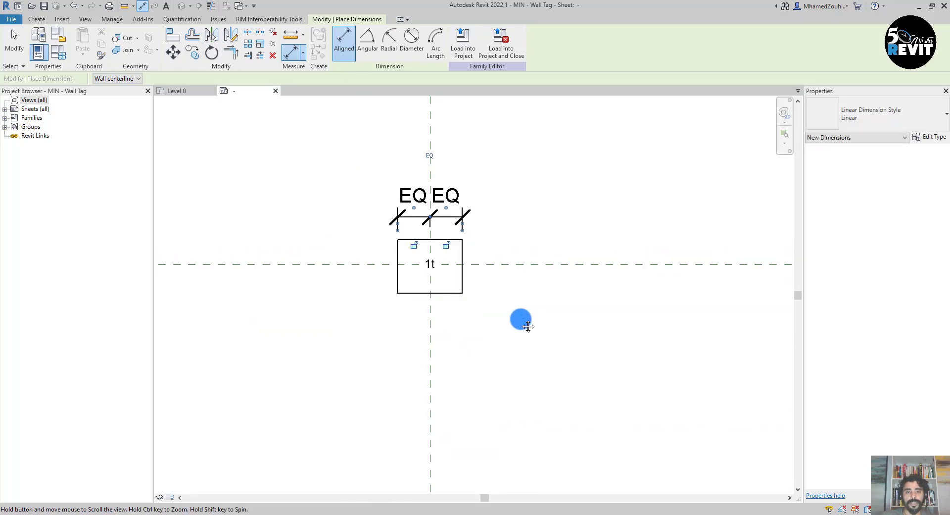
scroll(360, 309, up, 2)
Dimension the top edge, horizontal reference plane and bottom edge, and set them EQ
click(450, 184)
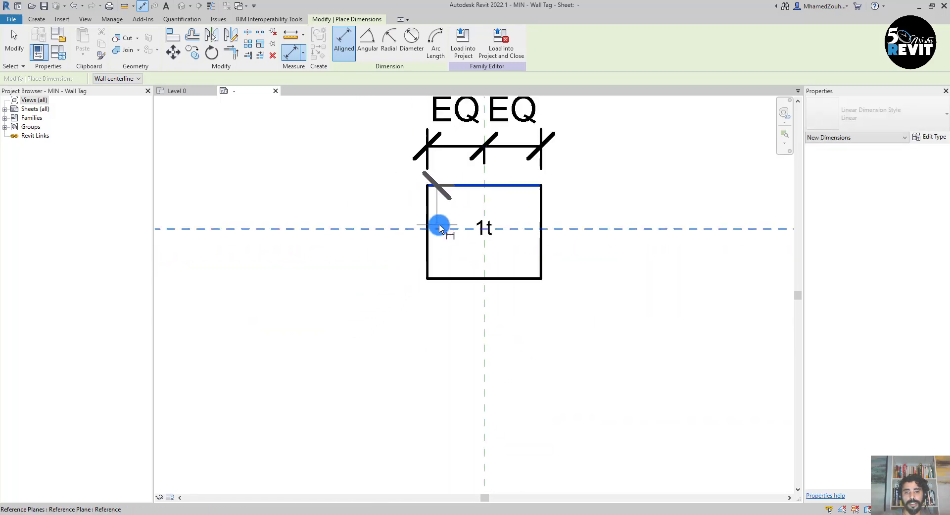
click(439, 228)
click(449, 279)
click(322, 248)
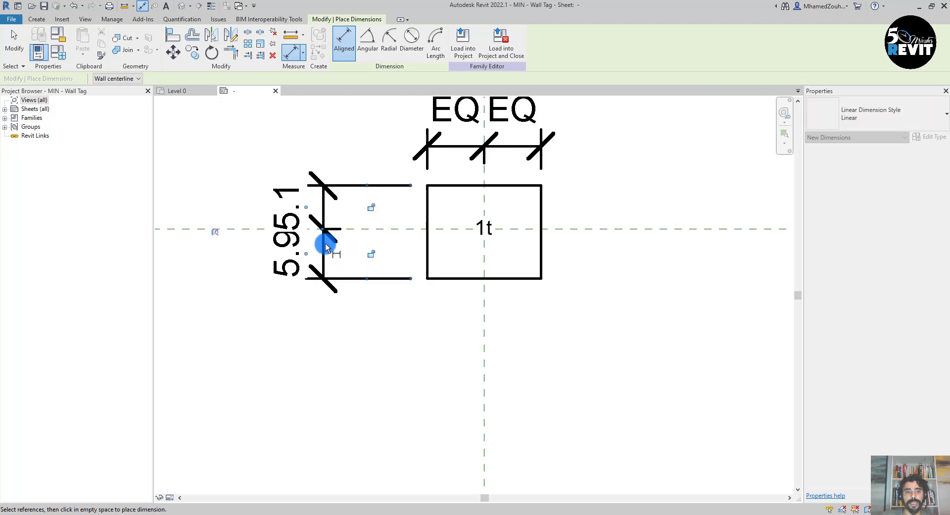
click(216, 229)
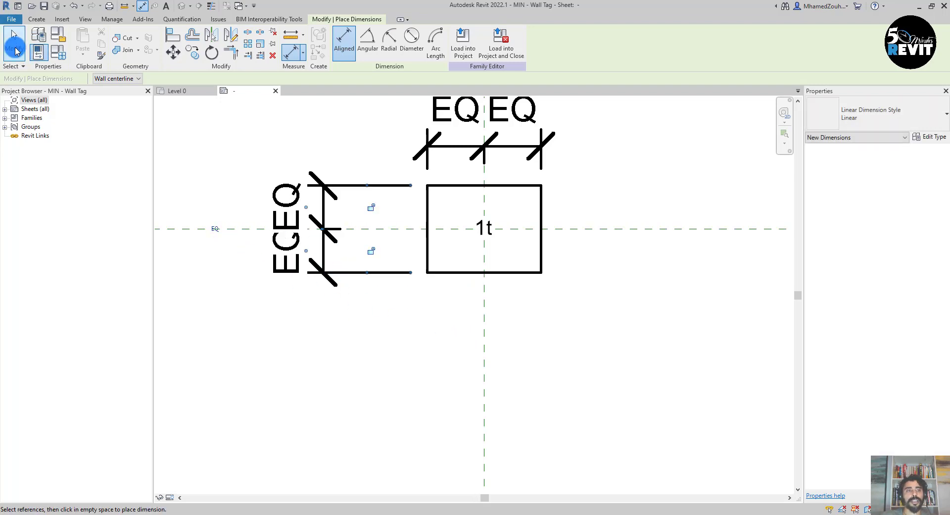
click(15, 50)
scroll(325, 263, up, 2)
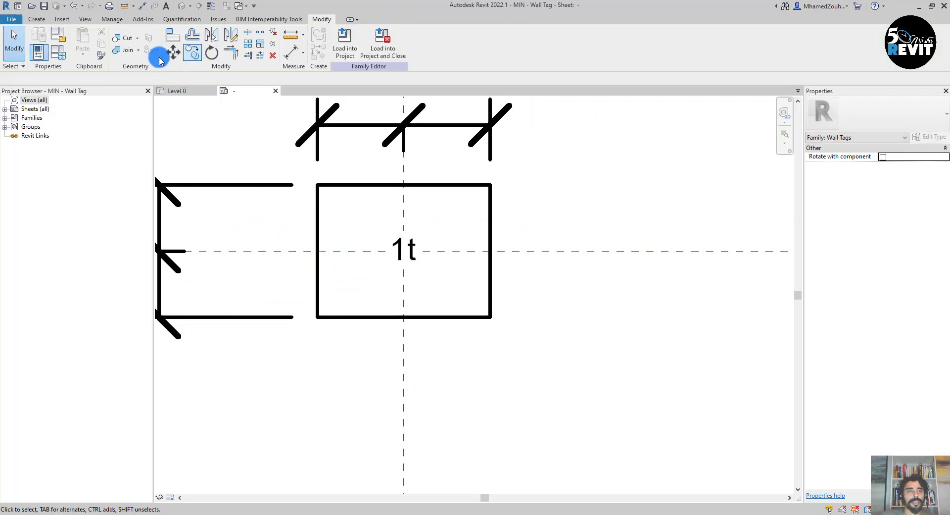
Round the rectangle's top-left and top-right corners with radius 2.0 fillet arcs
click(43, 20)
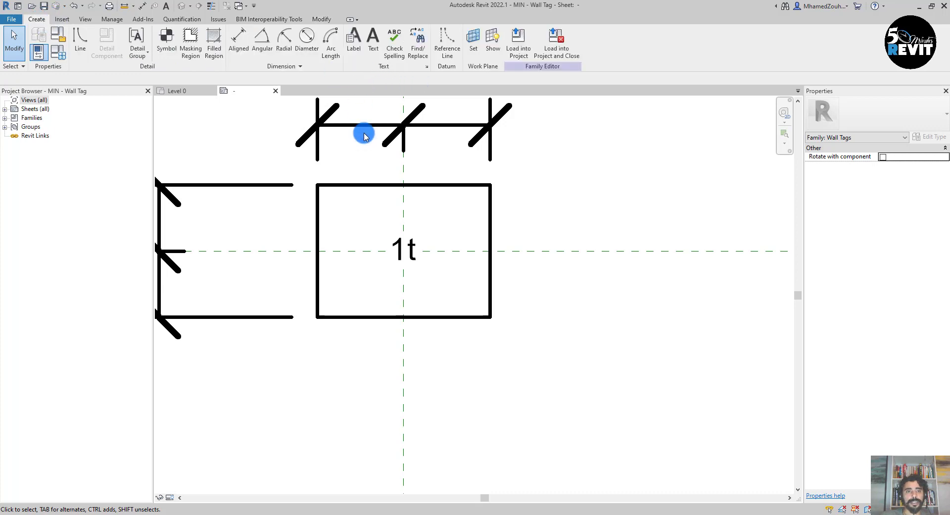
click(83, 49)
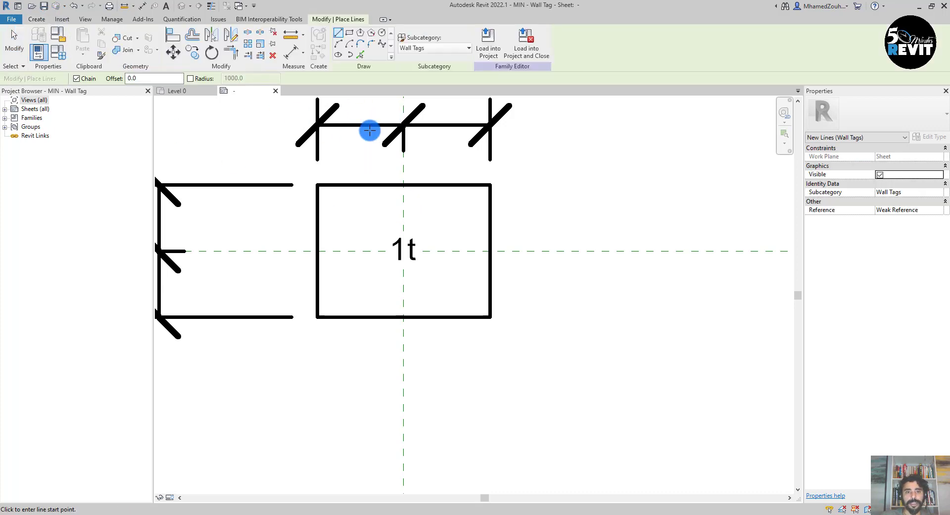
click(371, 44)
scroll(317, 212, up, 2)
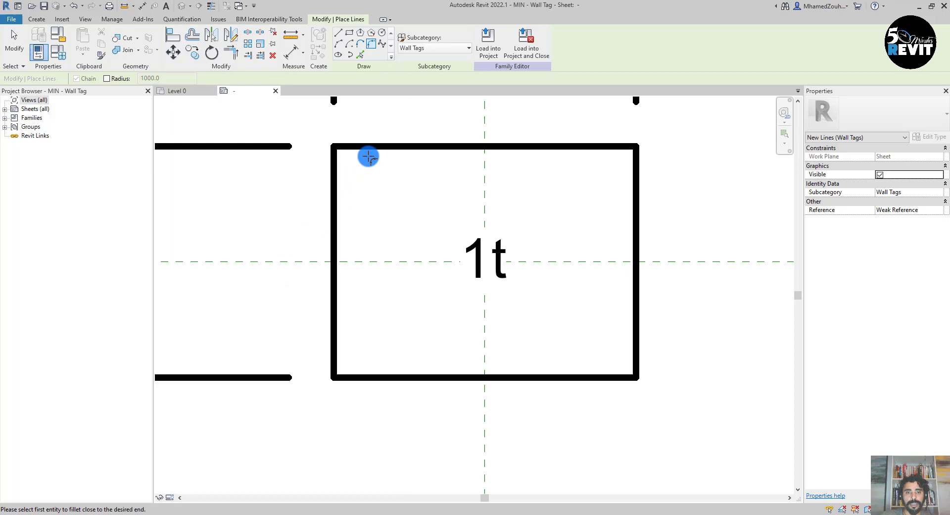
click(366, 153)
click(344, 192)
mouse_move(343, 192)
mouse_down()
mouse_move(356, 201)
mouse_move(349, 178)
mouse_up()
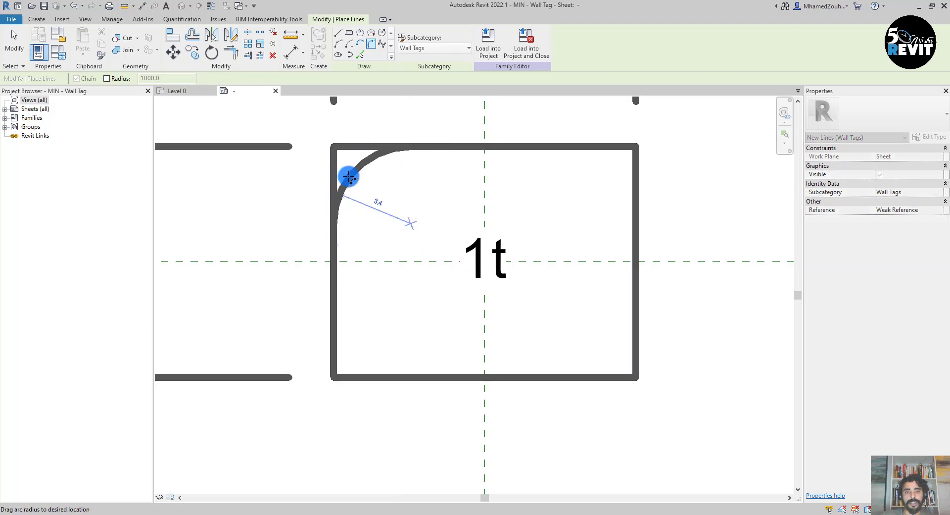
click(346, 166)
click(370, 187)
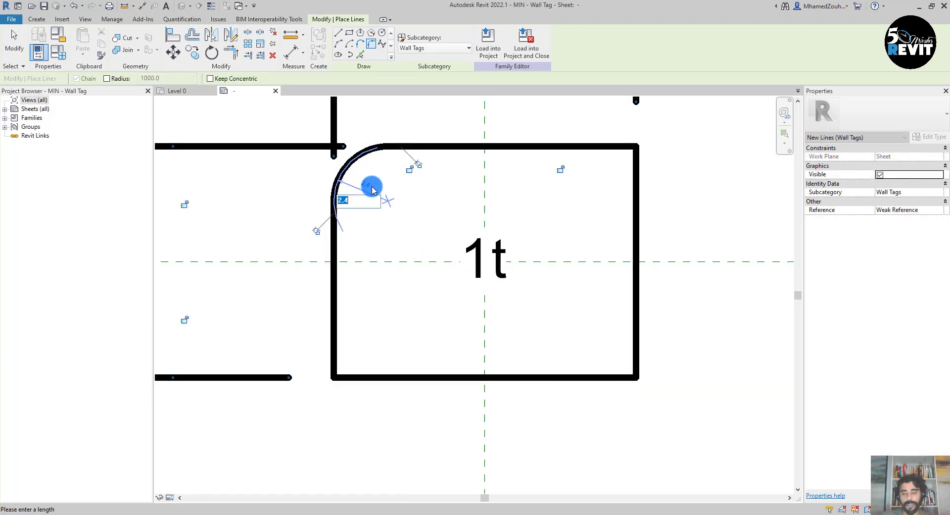
key(Return)
click(584, 146)
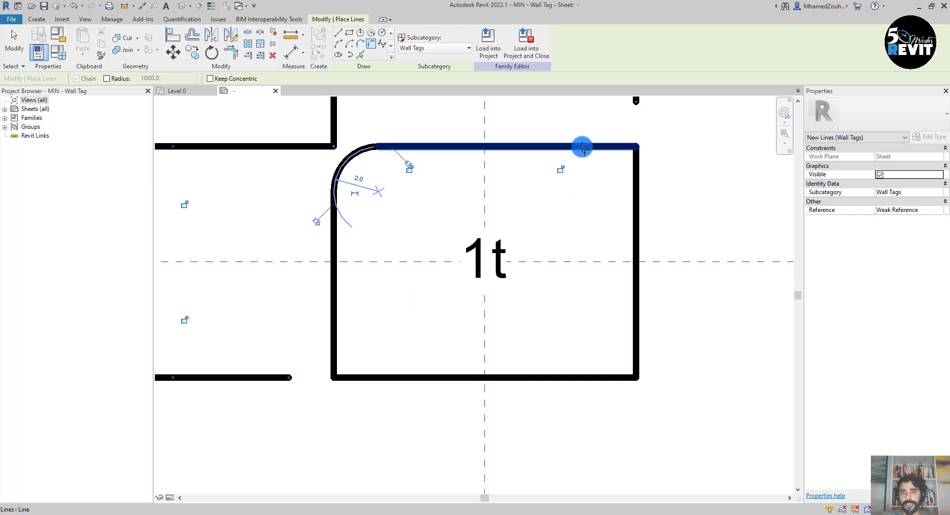
click(635, 177)
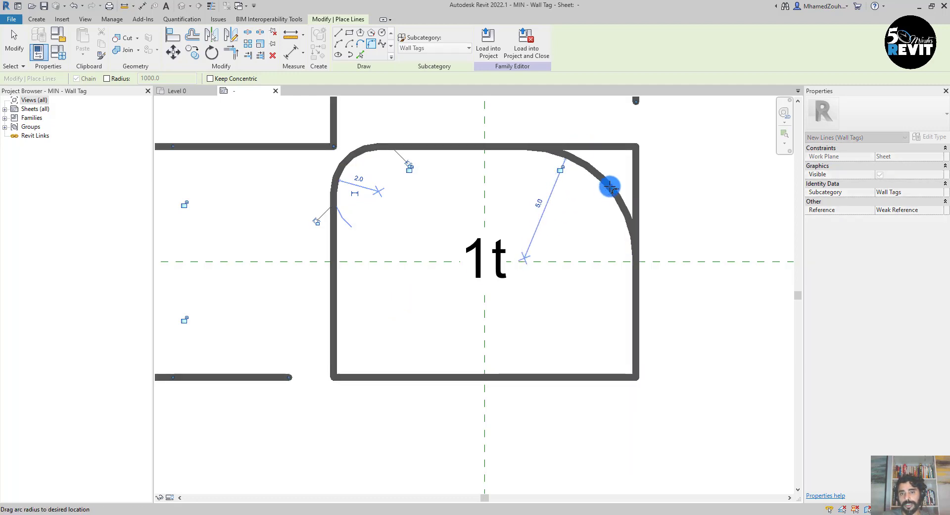
click(610, 189)
click(535, 203)
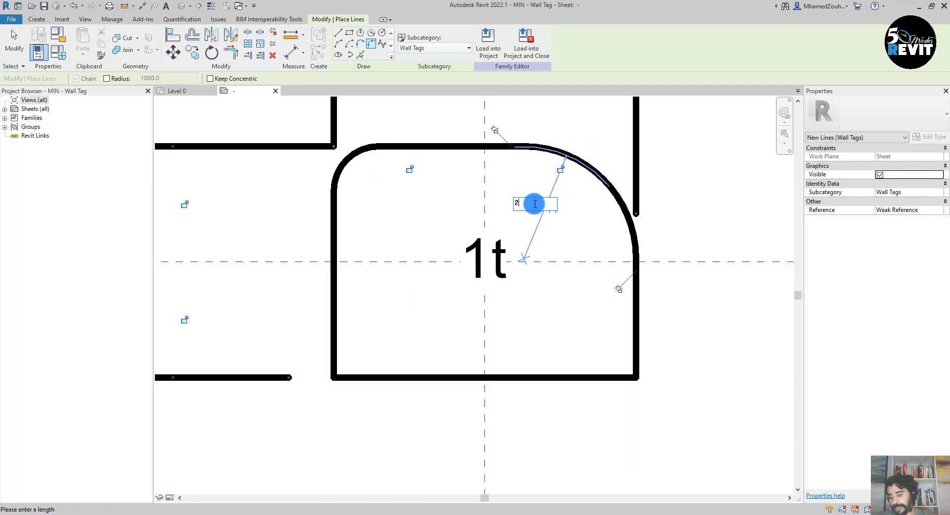
key(Return)
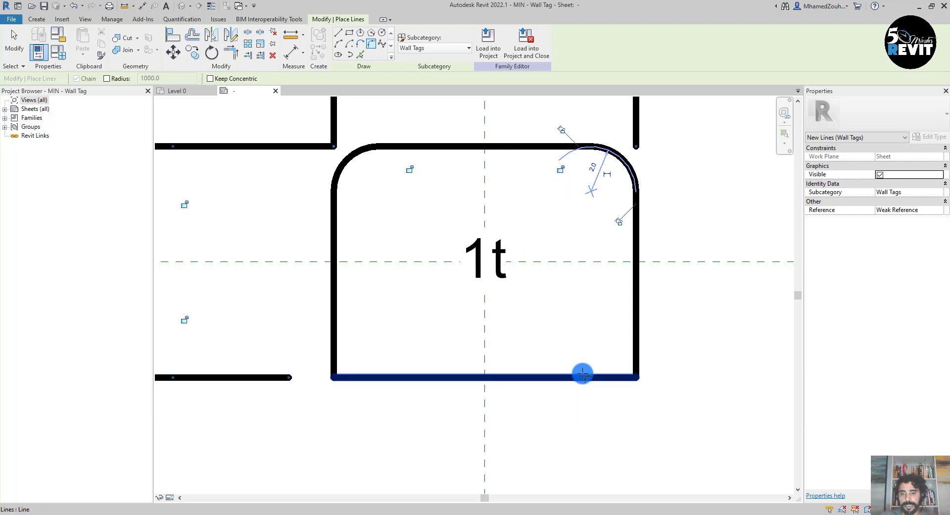
Round the bottom-right and bottom-left corners with radius 2 fillet arcs
click(584, 376)
click(632, 354)
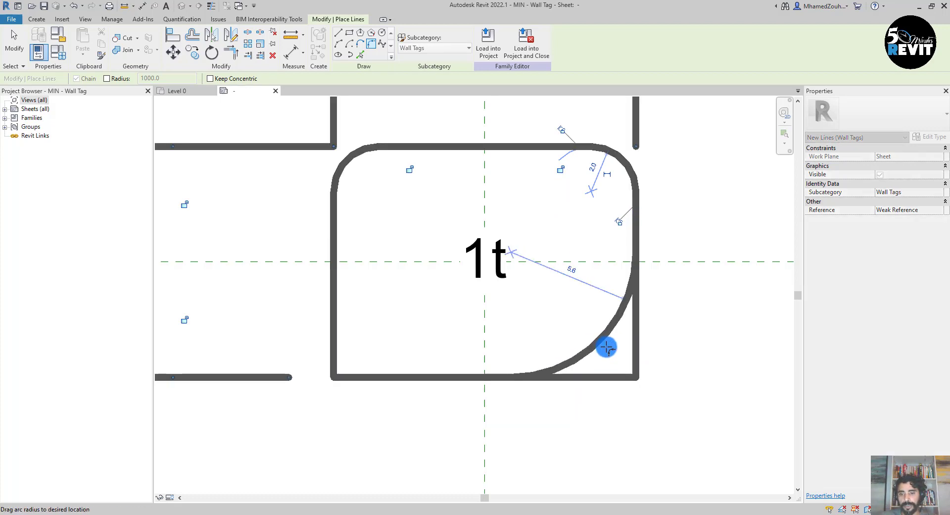
click(610, 355)
click(599, 310)
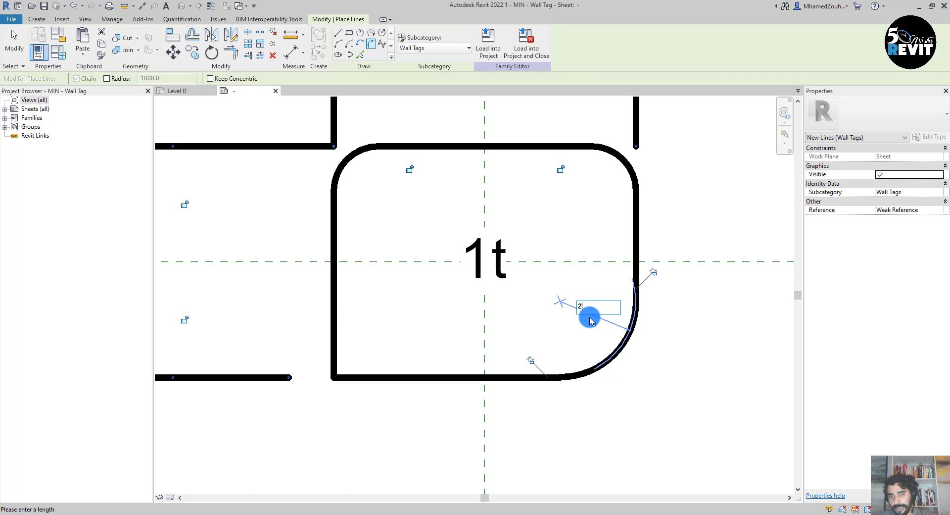
text(2)
key(Return)
middle_drag(350, 390, 405, 378)
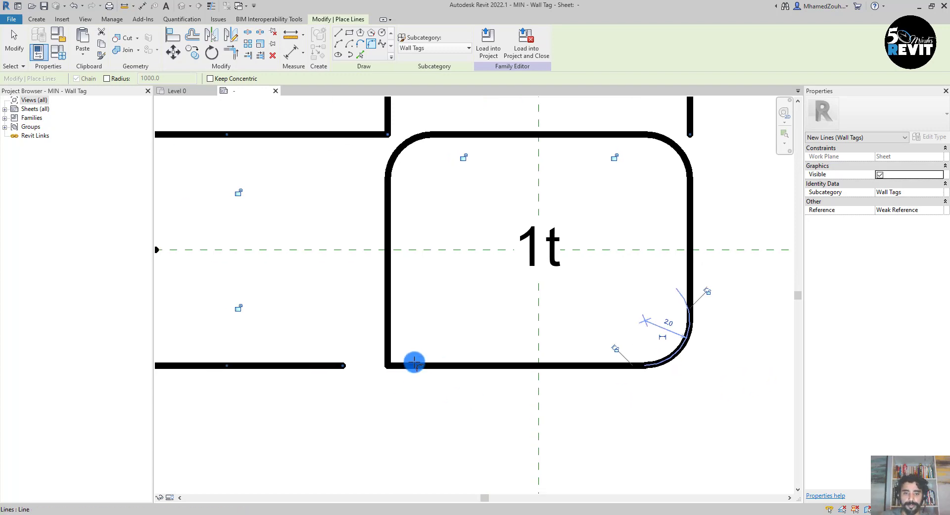
click(390, 337)
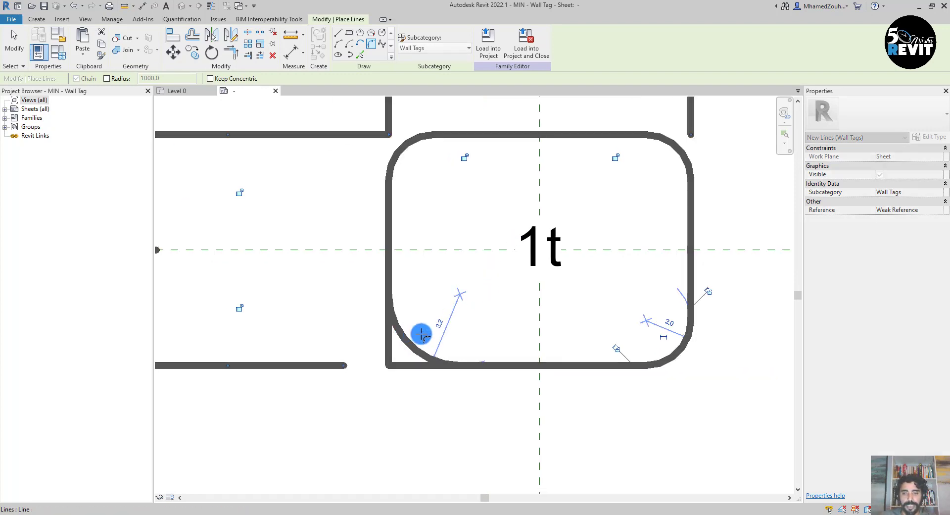
click(426, 332)
click(441, 330)
text(2)
key(Return)
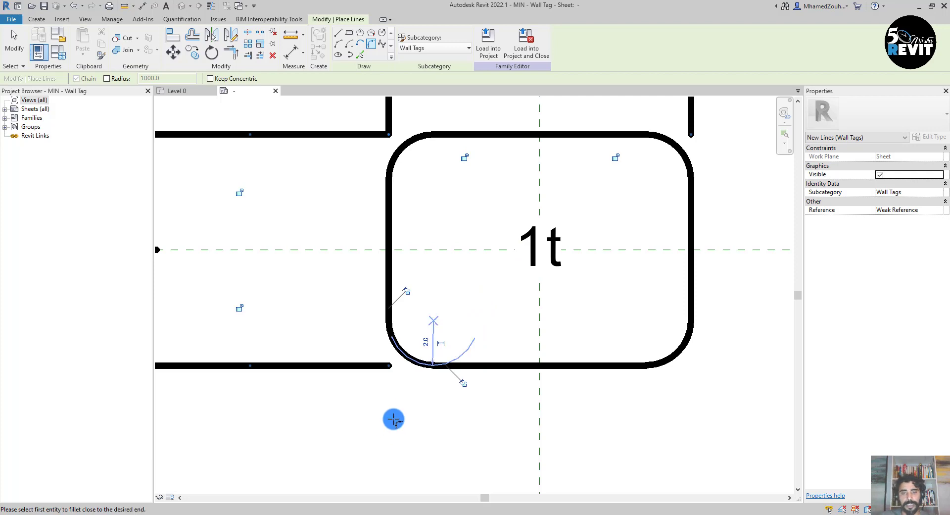
scroll(394, 426, down, 2)
Load the updated tag family into Project1, overwriting the existing version and its values
key(Escape)
key(Escape)
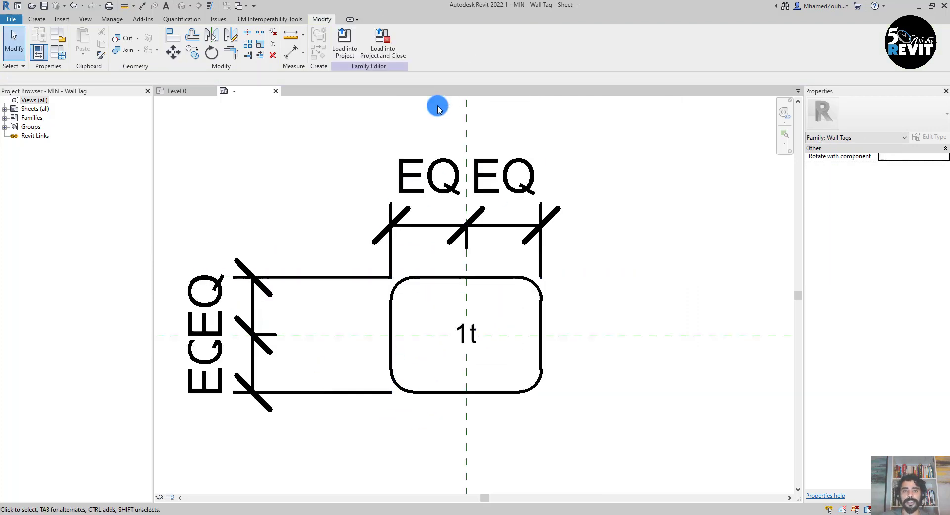
click(345, 46)
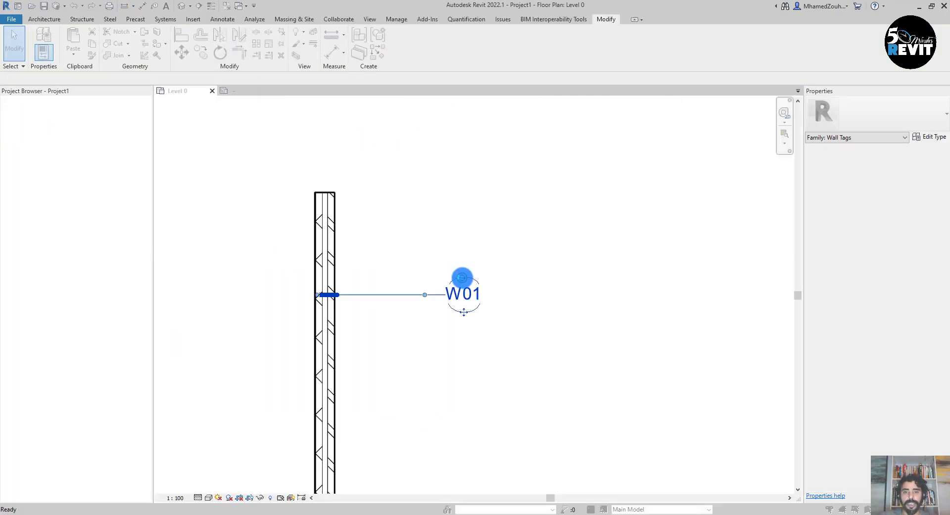
click(471, 262)
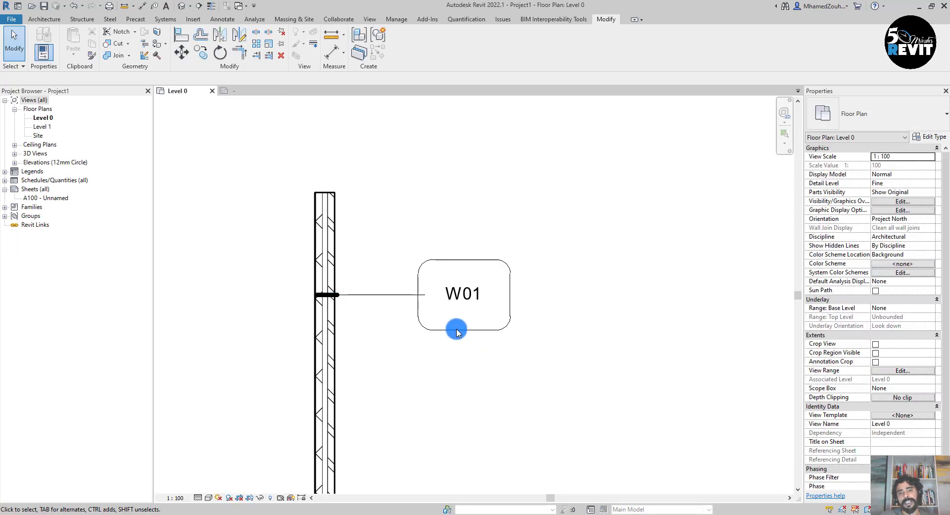
scroll(451, 391, up, 3)
scroll(436, 391, down, 3)
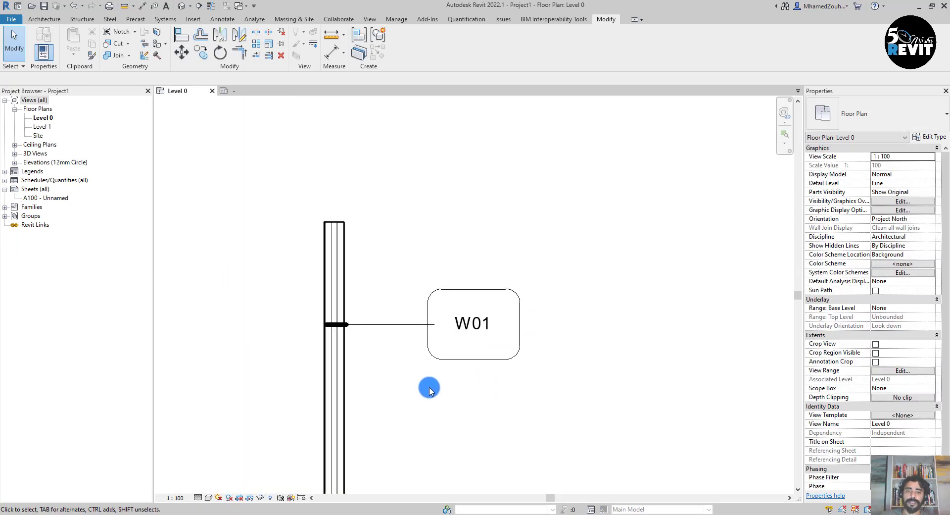
Move the W01 tag beside the wall so its leader runs horizontally
click(478, 329)
drag(466, 333, 520, 326)
click(506, 379)
scroll(506, 379, down, 3)
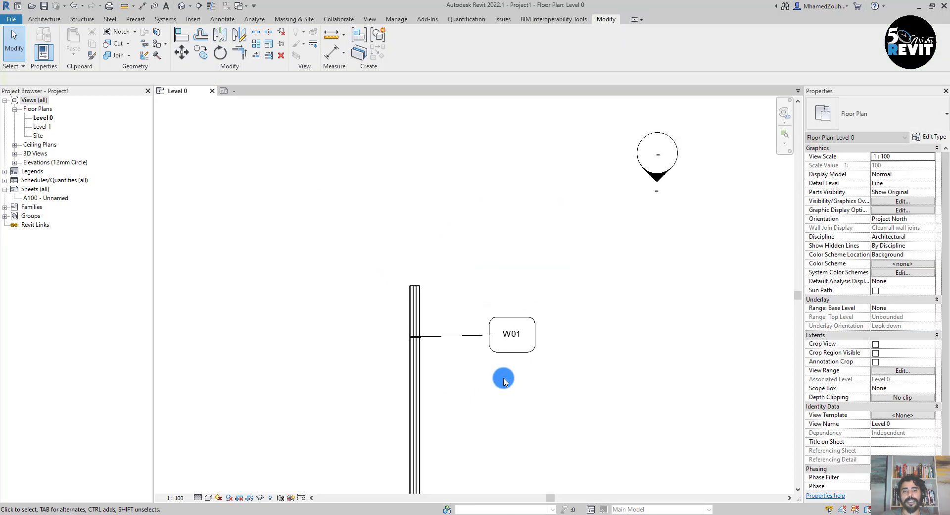
click(513, 357)
drag(515, 359, 512, 352)
click(511, 388)
middle_drag(383, 321, 287, 254)
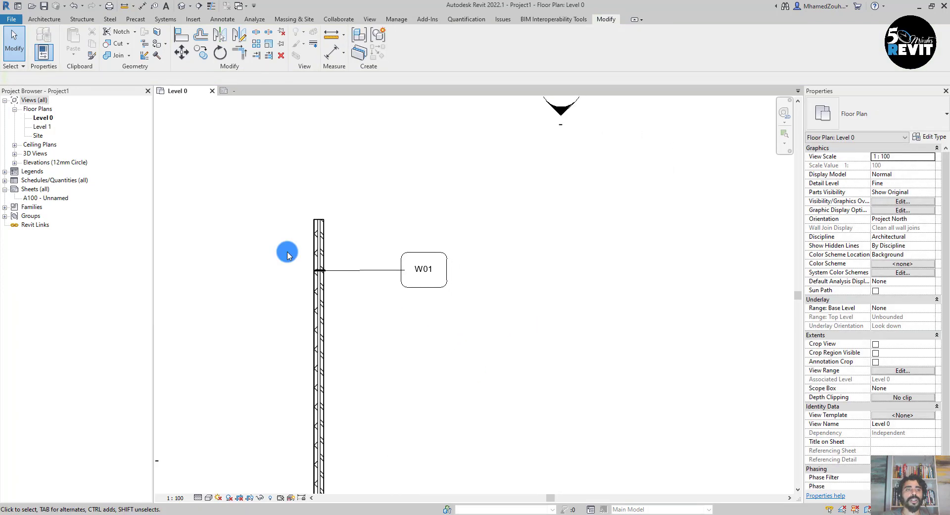
click(13, 20)
click(255, 118)
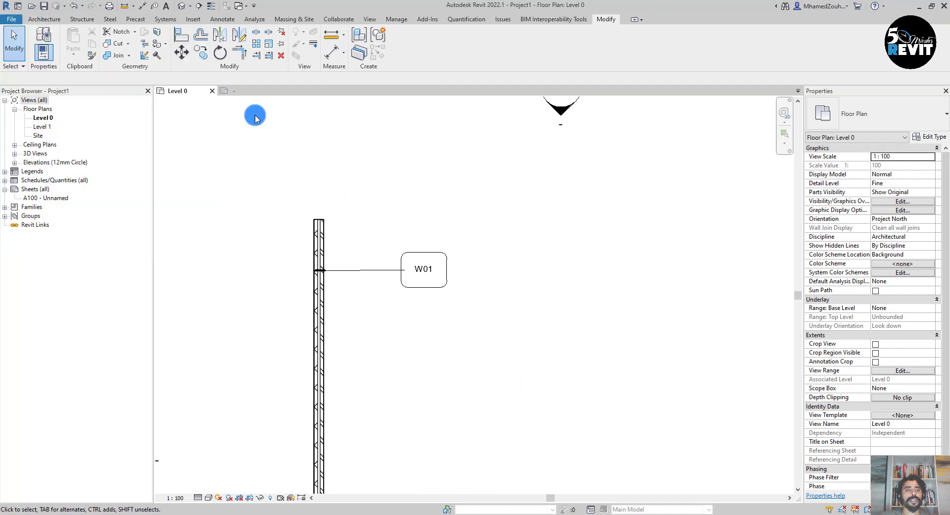
Draw a 4500-long vertical wall right of the tagged wall, keeping the current wall type
click(43, 19)
click(37, 42)
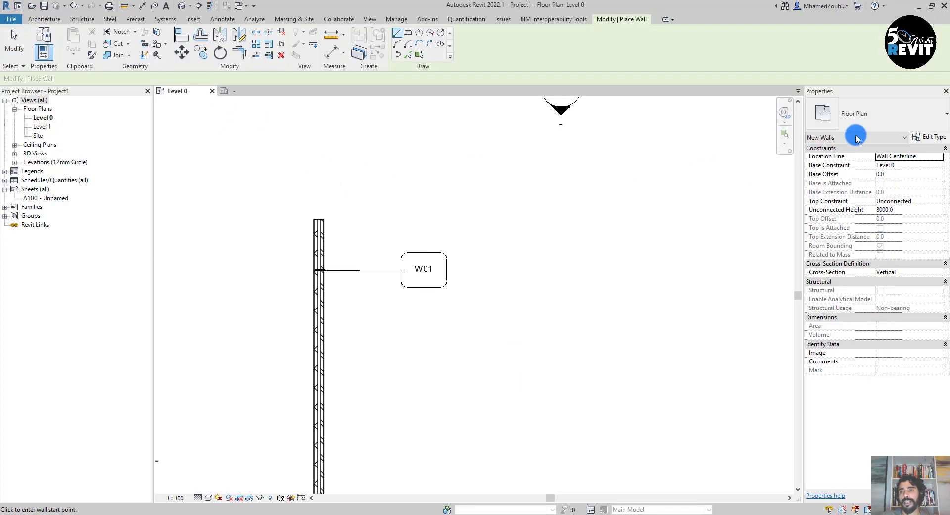
click(872, 121)
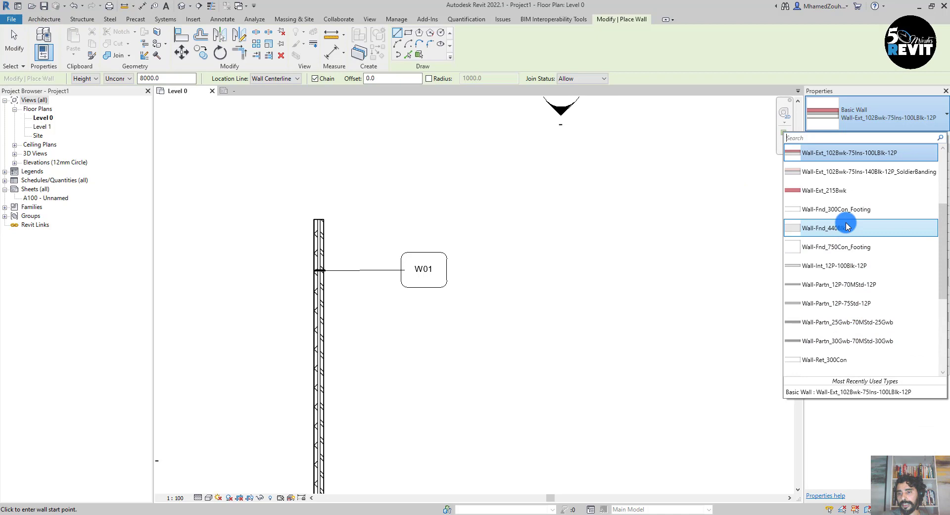
scroll(858, 279, down, 2)
scroll(859, 277, down, 2)
scroll(859, 277, up, 5)
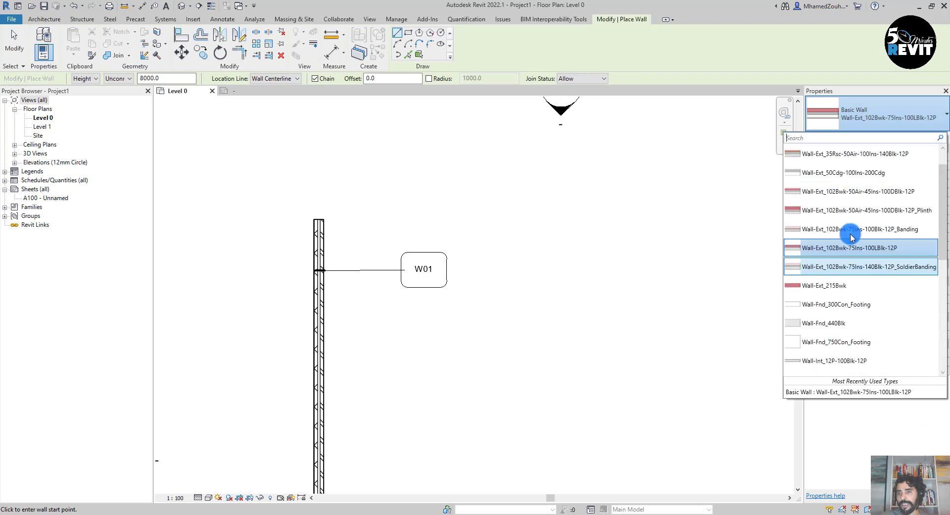
click(824, 153)
click(579, 209)
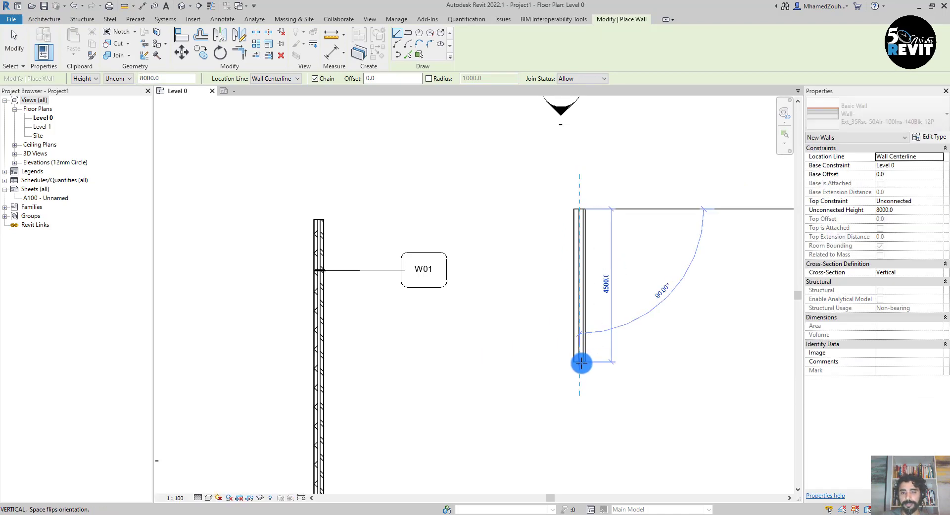
click(583, 366)
key(Escape)
key(Escape)
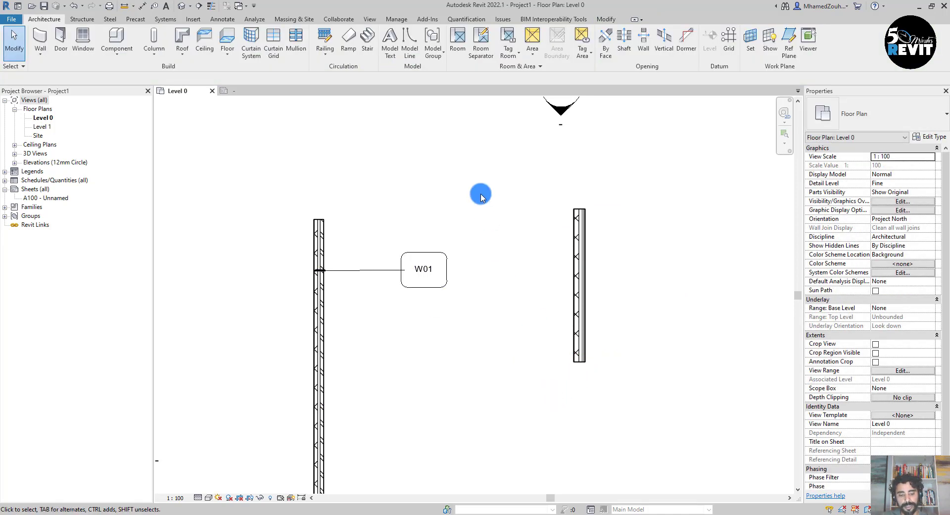
Tag the new wall using the TG tag-by-category command
key(t)
key(g)
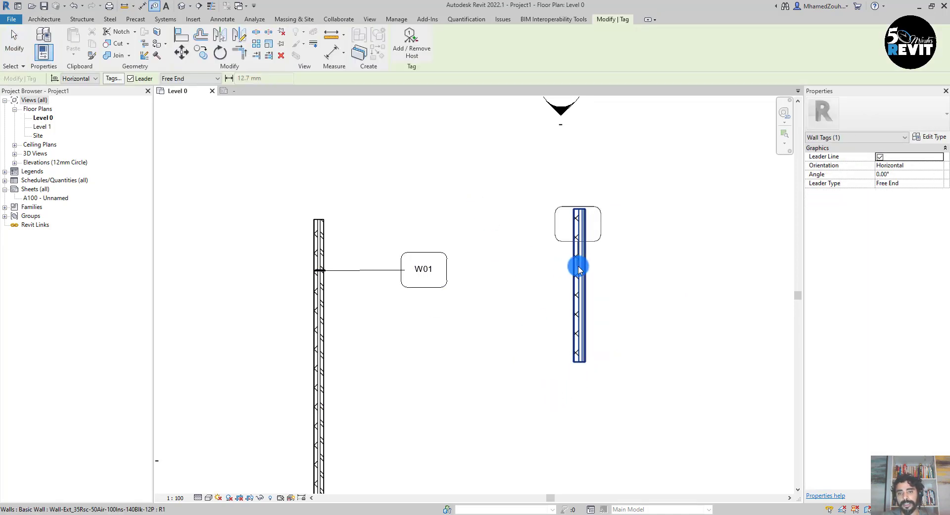
click(579, 267)
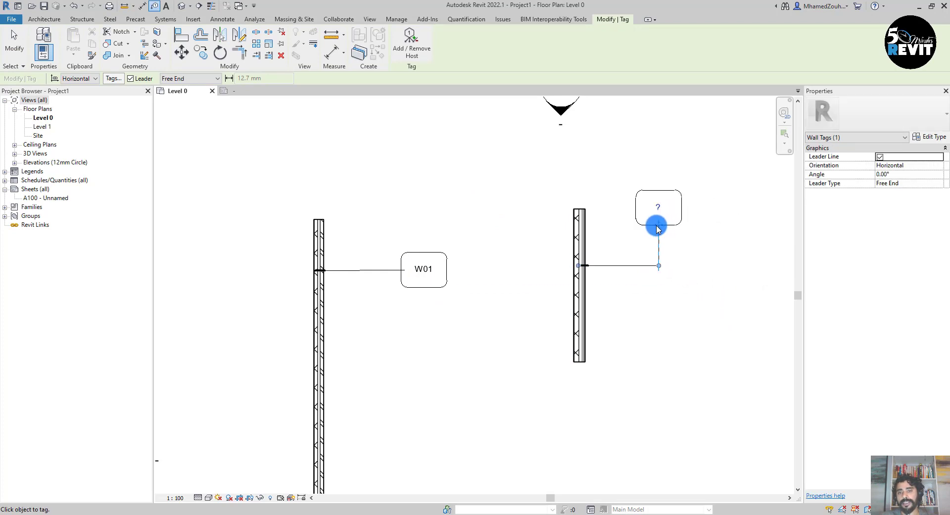
key(Escape)
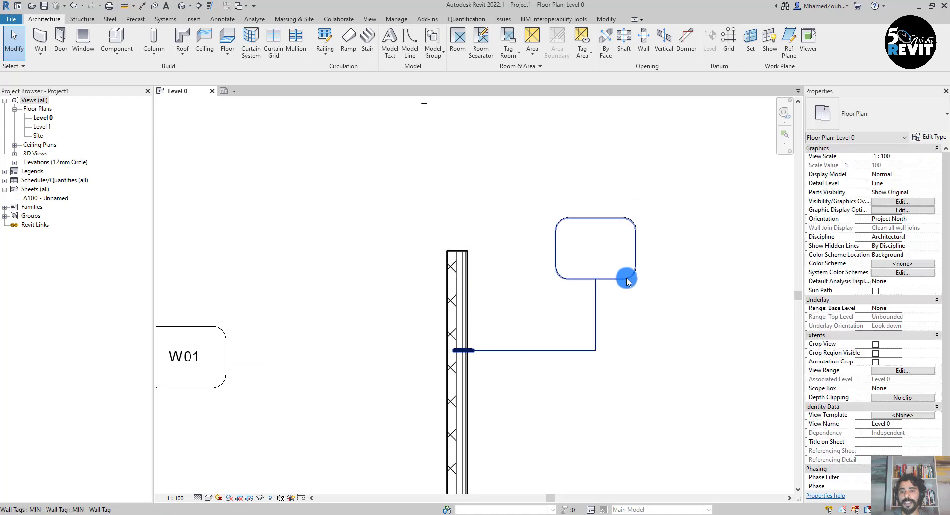
Change the new tag's ? label to W02, accepting the type parameter change
click(613, 270)
click(596, 249)
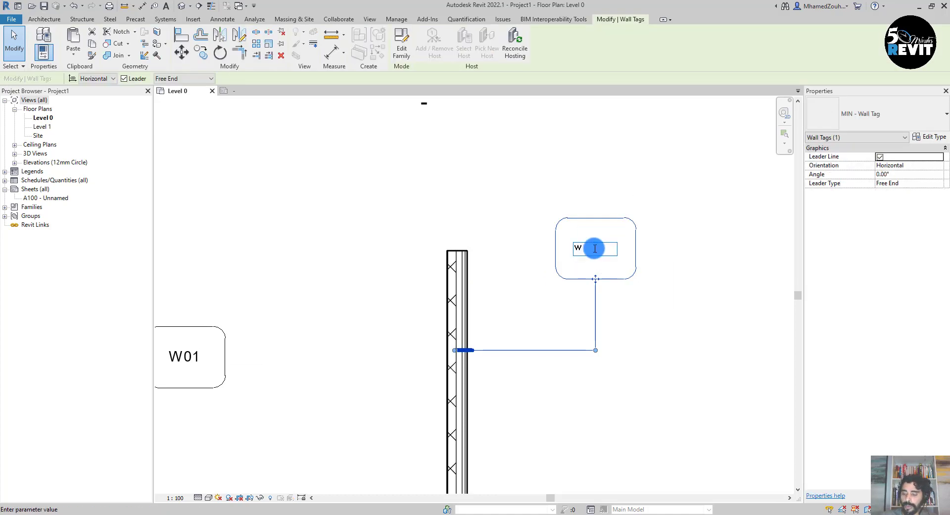
text(W02)
key(Return)
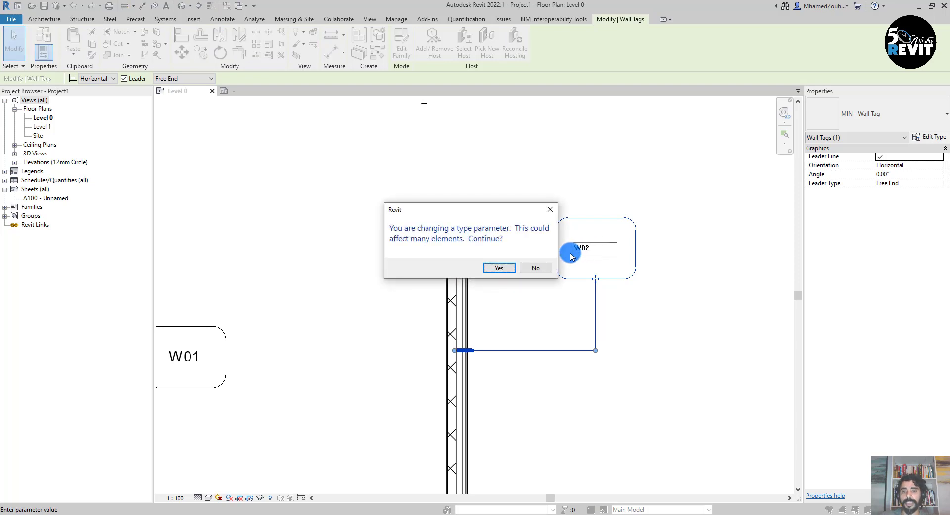
click(499, 268)
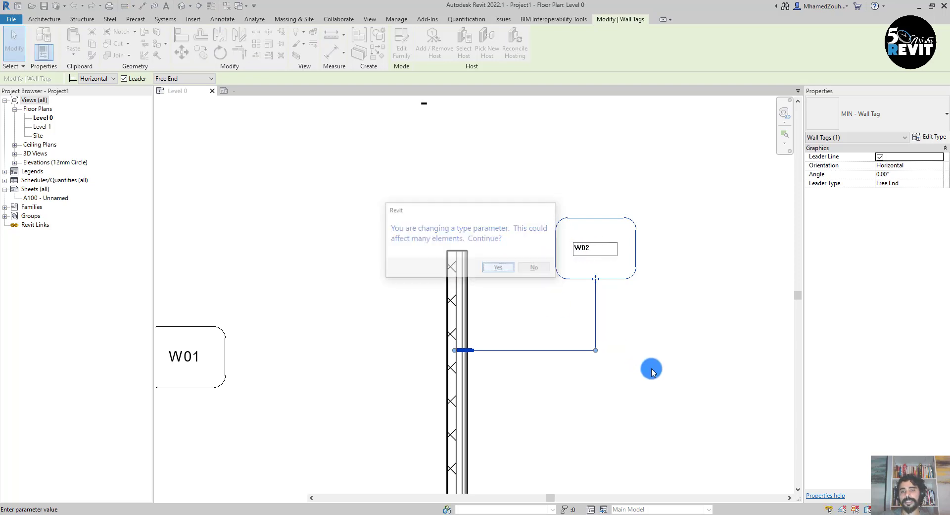
click(690, 379)
click(457, 406)
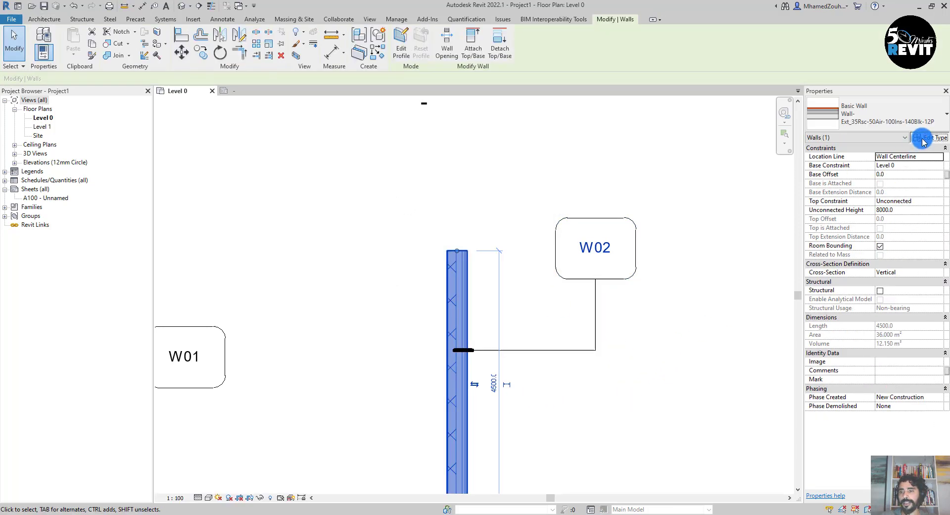
click(923, 137)
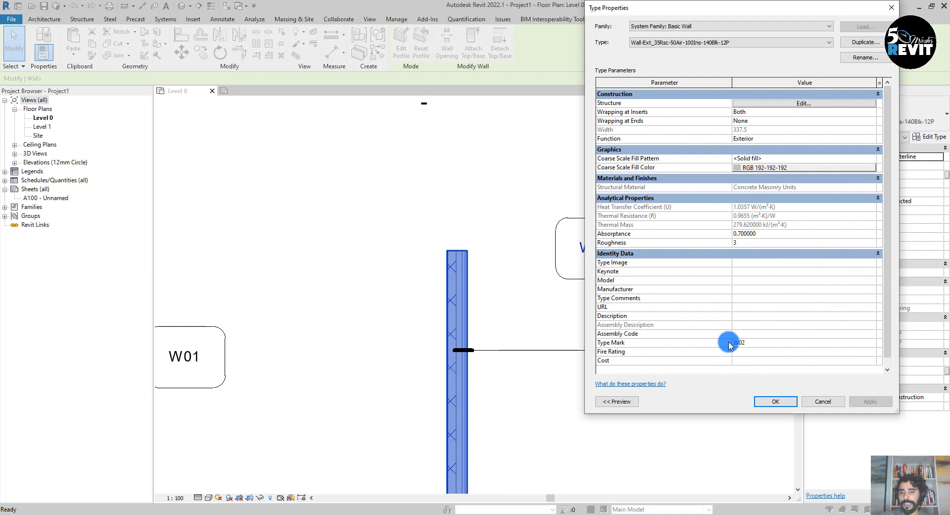
drag(748, 12, 798, 13)
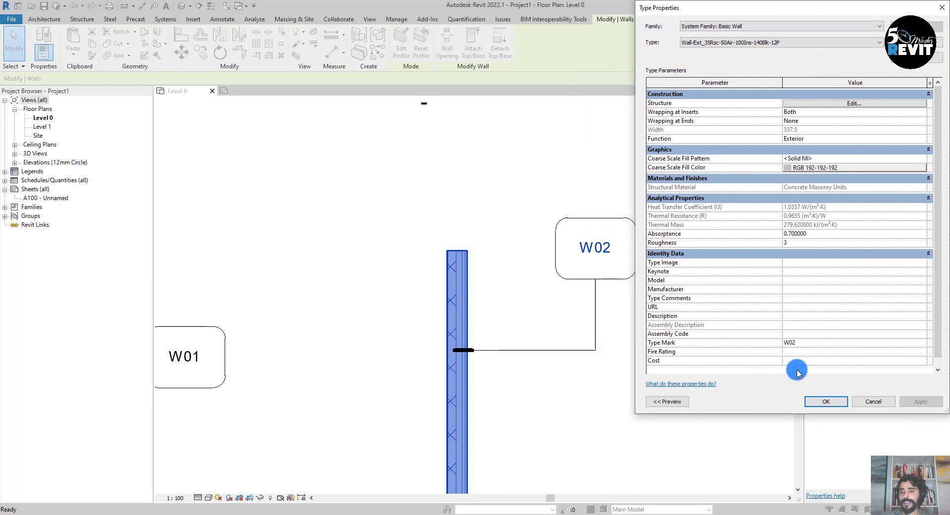
click(826, 401)
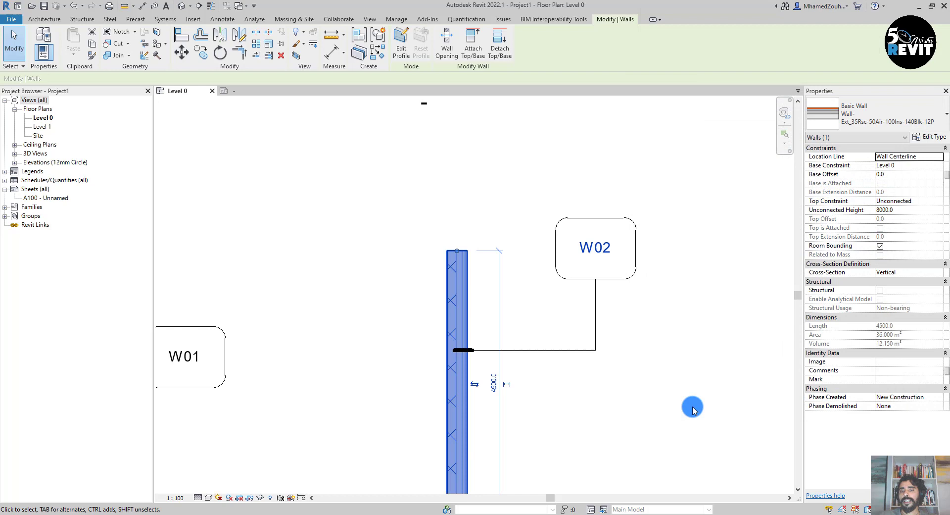
click(653, 403)
scroll(653, 403, down, 3)
middle_drag(653, 403, 616, 376)
click(608, 377)
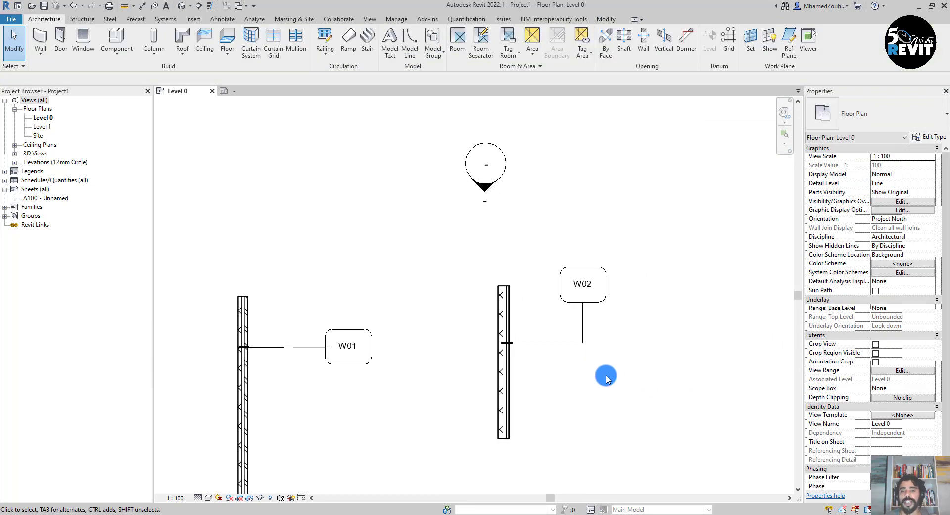